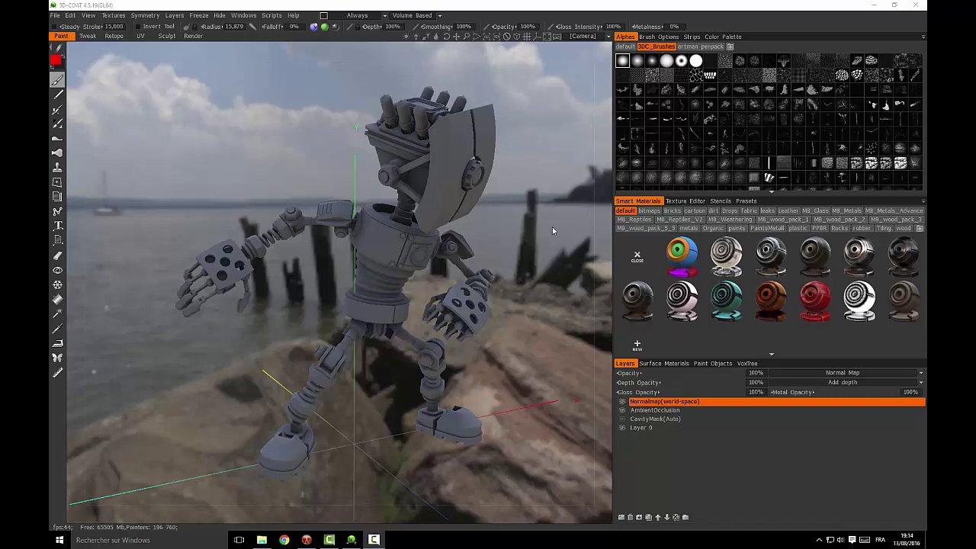
- Pick the metal_light sphere from the metals collection in Smart Materials
{"action": "mouse_move", "coordinate": [515, 225]}
{"action": "left_mouse_down"}
{"action": "mouse_move", "coordinate": [443, 229]}
{"action": "mouse_move", "coordinate": [505, 228]}
{"action": "left_mouse_up"}
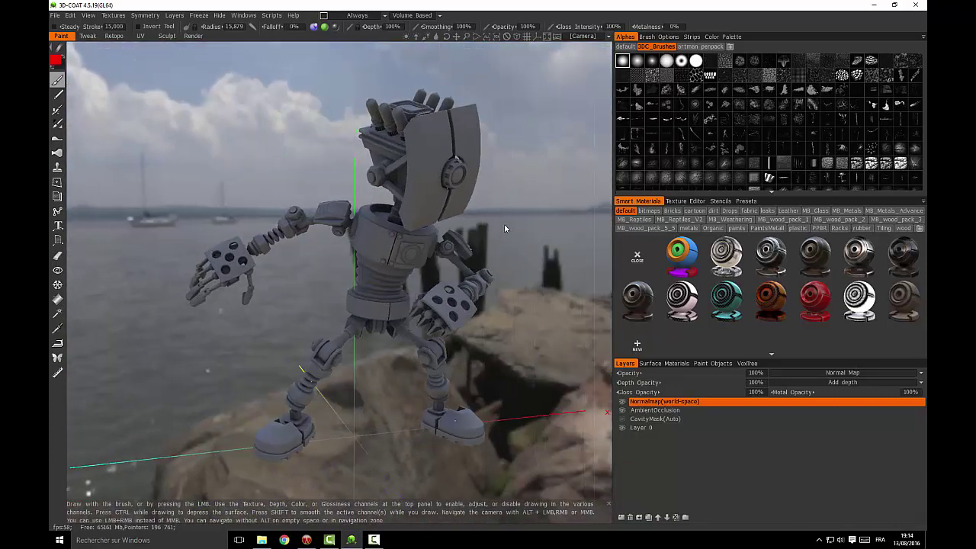
{"action": "left_click", "coordinate": [691, 229]}
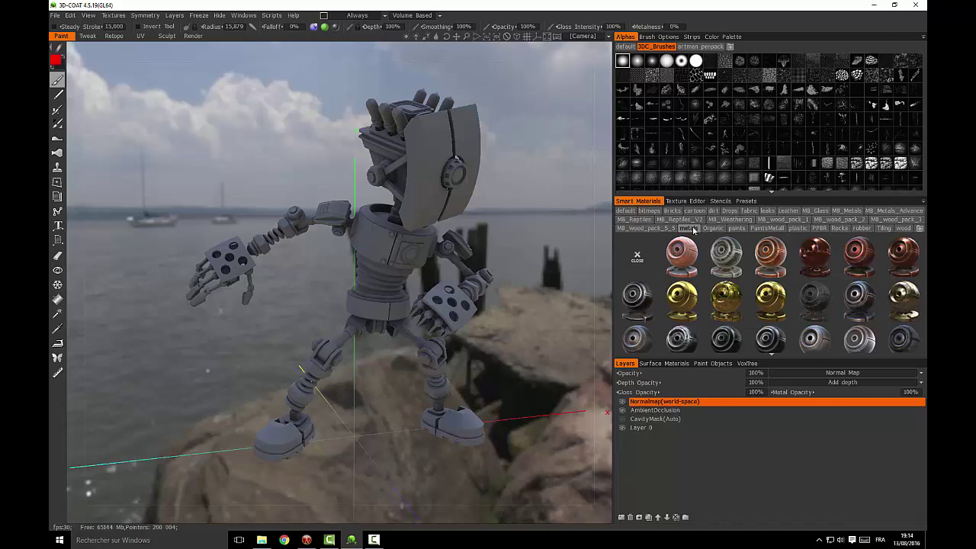
{"action": "scroll", "coordinate": [833, 293], "scroll_direction": "down", "scroll_amount": 1}
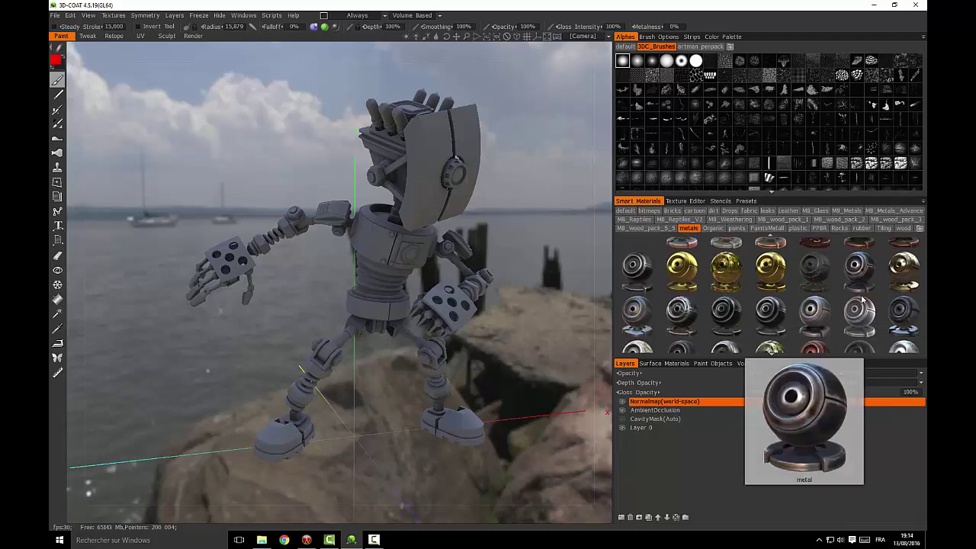
{"action": "left_click", "coordinate": [809, 316]}
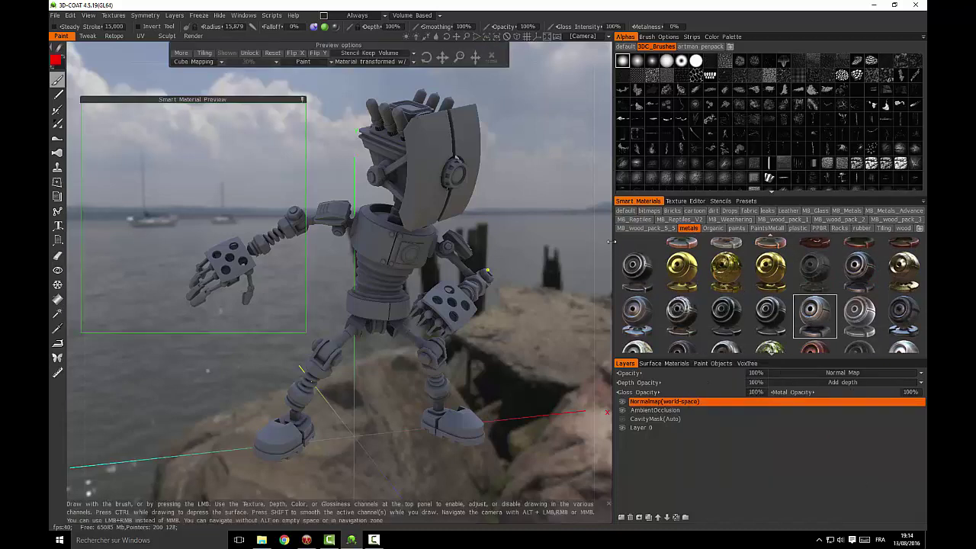
- Fill the entire Layer 0 with metal_light using the Fill tool, confirming the whole-layer fill
{"action": "left_click", "coordinate": [59, 301]}
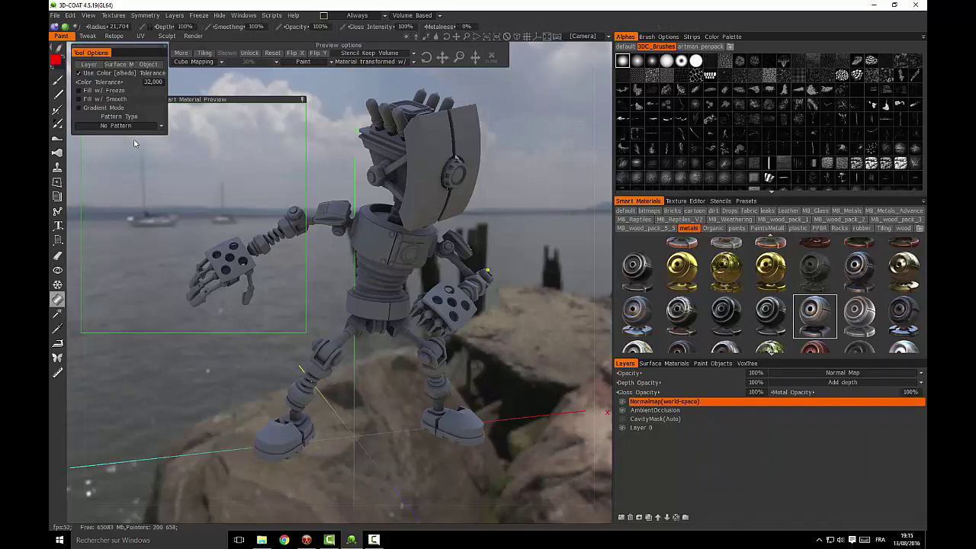
{"action": "left_click", "coordinate": [638, 428]}
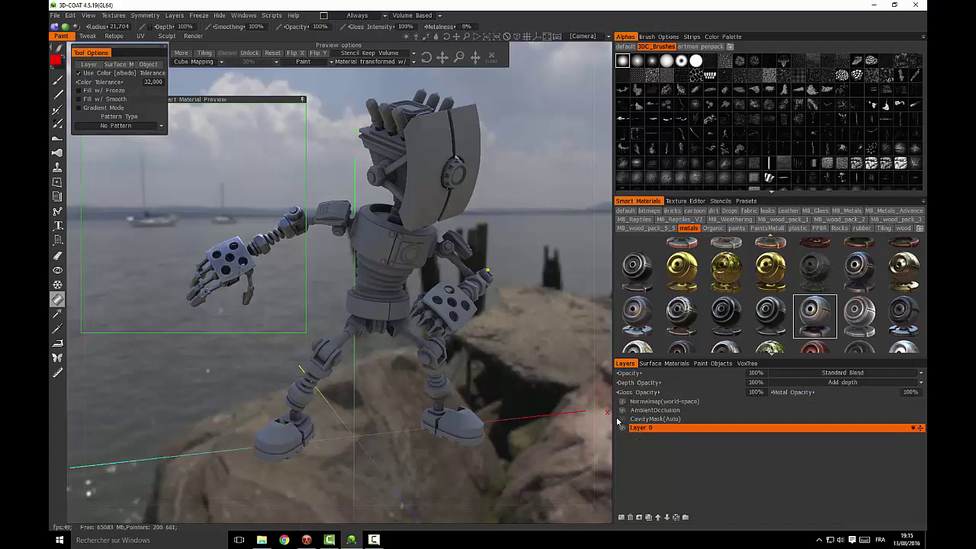
{"action": "left_click", "coordinate": [90, 65]}
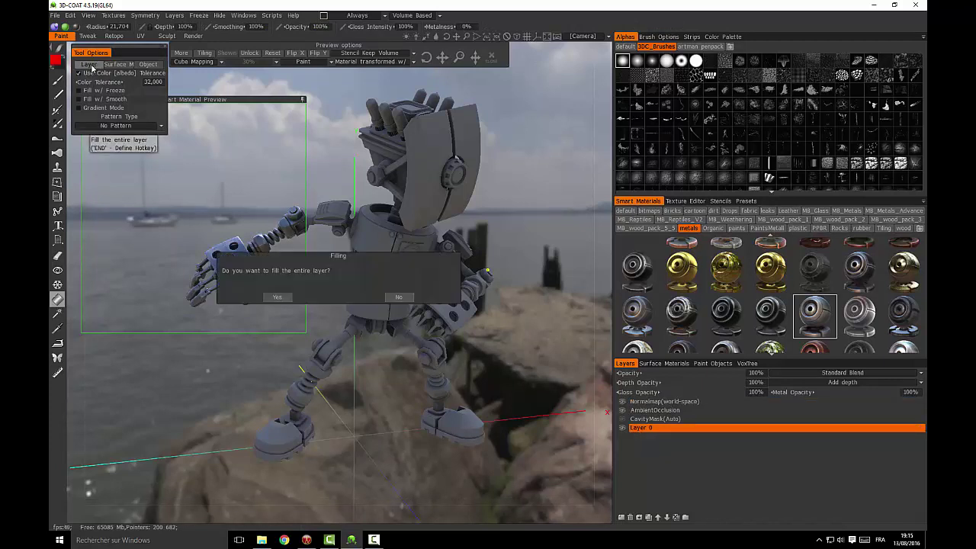
{"action": "left_click", "coordinate": [278, 297]}
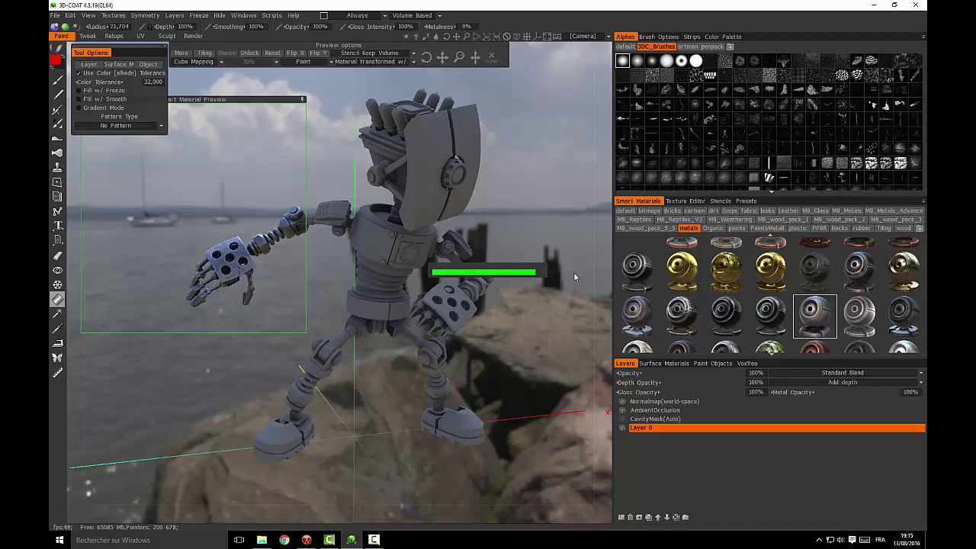
{"action": "left_click_drag", "start_coordinate": [238, 100], "coordinate": [453, 77]}
{"action": "left_click_drag", "start_coordinate": [215, 151], "coordinate": [246, 179]}
{"action": "left_click_drag", "start_coordinate": [419, 77], "coordinate": [171, 107]}
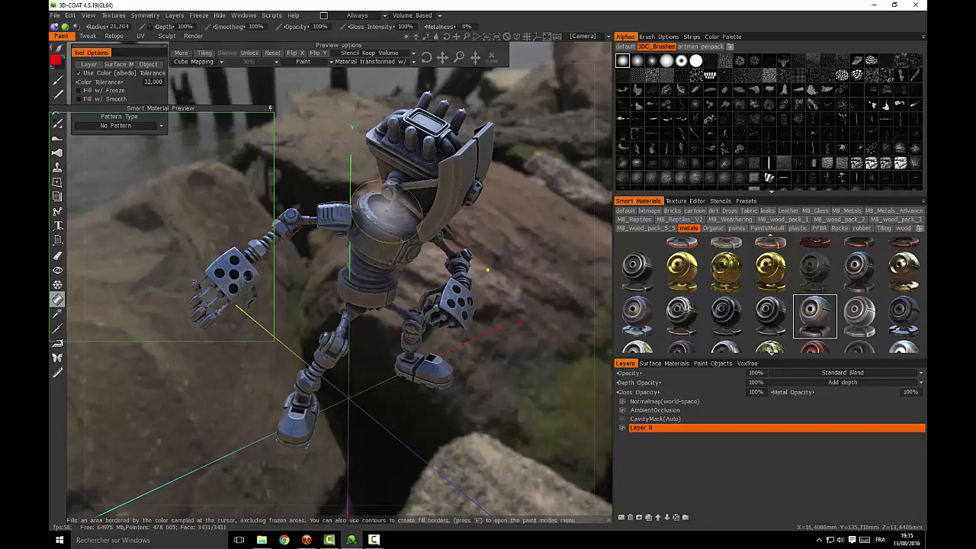
{"action": "right_click_drag", "start_coordinate": [423, 191], "coordinate": [473, 252]}
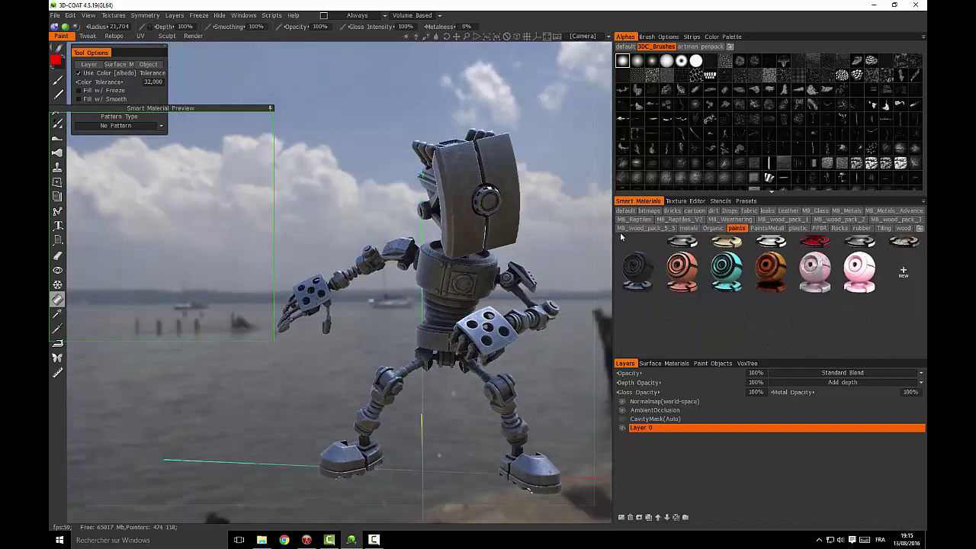
- Select the red paint_2 sphere in the paints collection and move the preview window aside
{"action": "scroll", "coordinate": [802, 346], "scroll_direction": "up", "scroll_amount": 1}
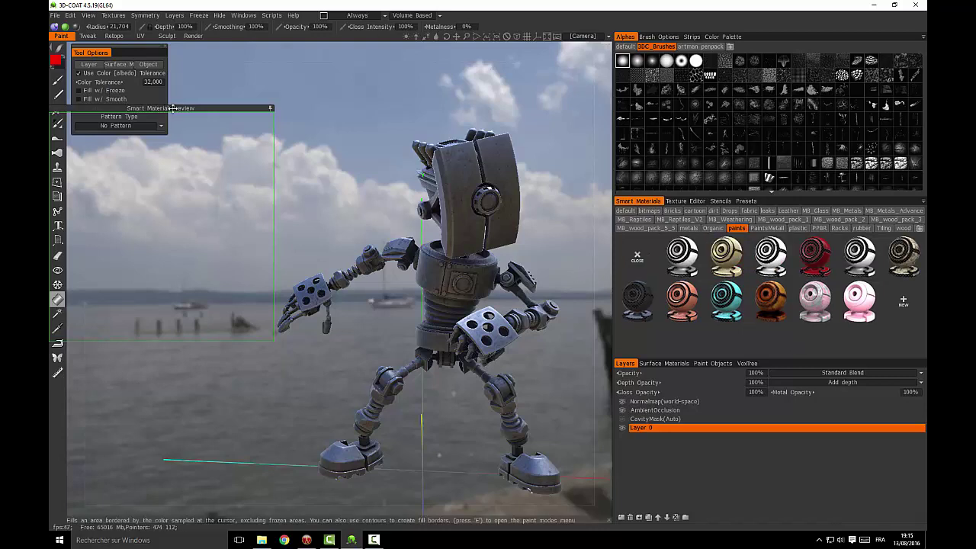
{"action": "left_click_drag", "start_coordinate": [174, 107], "coordinate": [463, 100]}
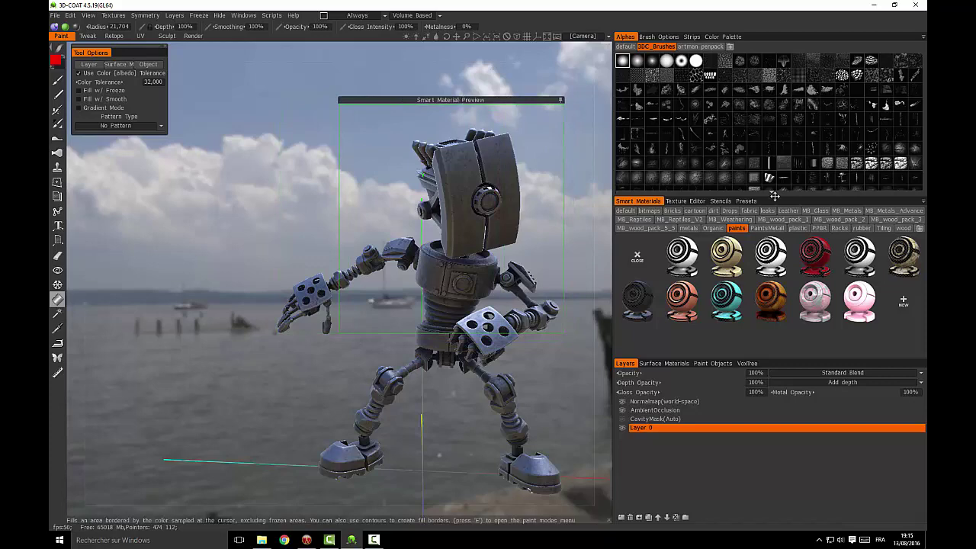
{"action": "mouse_move", "coordinate": [823, 262]}
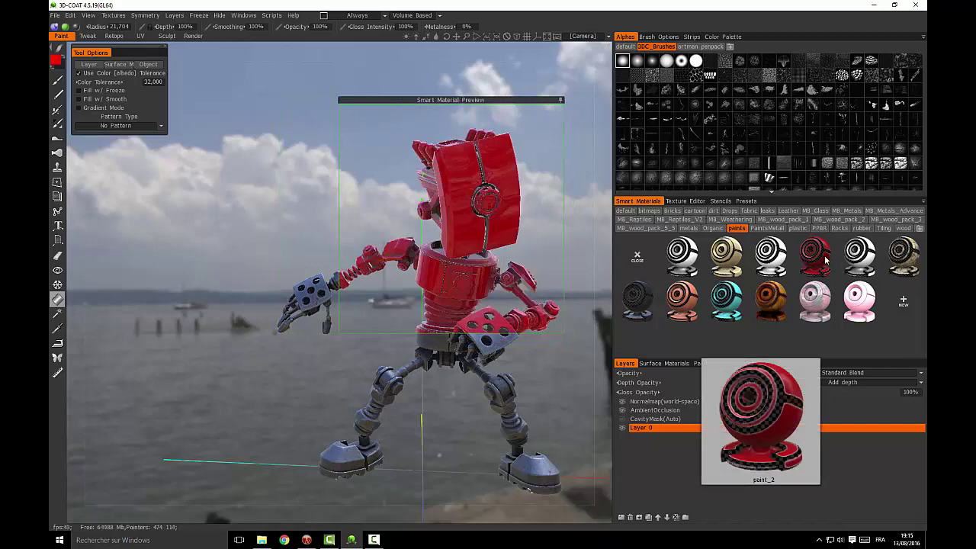
{"action": "left_click", "coordinate": [826, 260]}
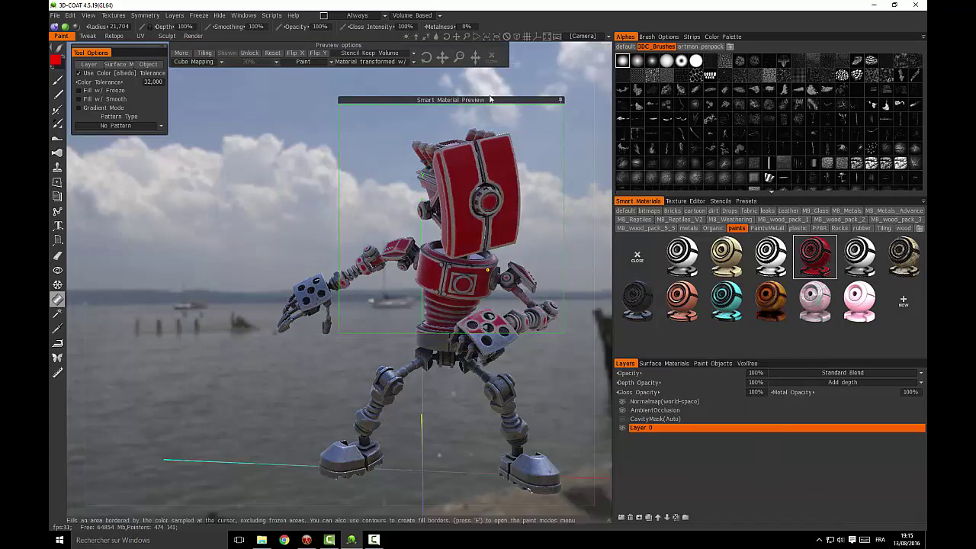
{"action": "left_click_drag", "start_coordinate": [493, 100], "coordinate": [226, 140]}
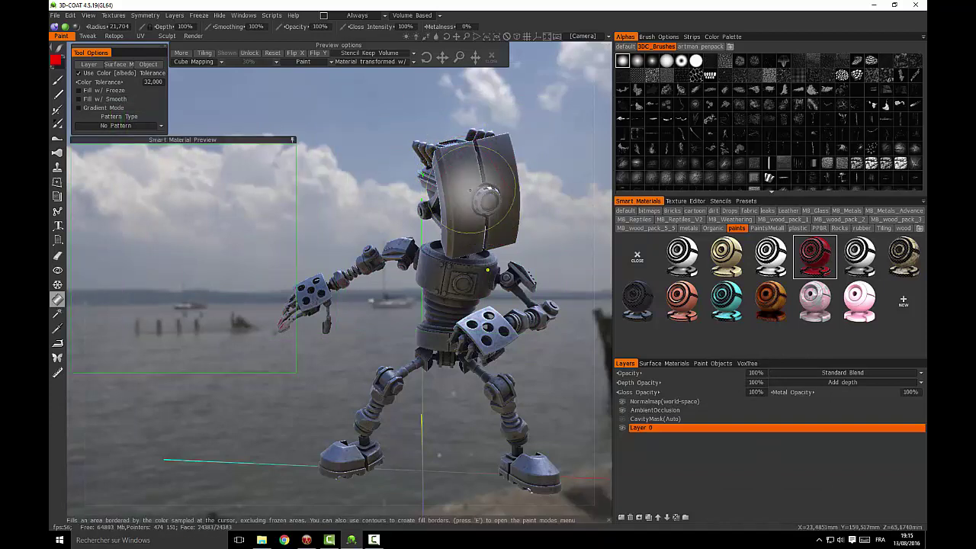
- Fill the robot's head plate and left-hand fingertips with red paint_2
{"action": "left_click", "coordinate": [466, 177]}
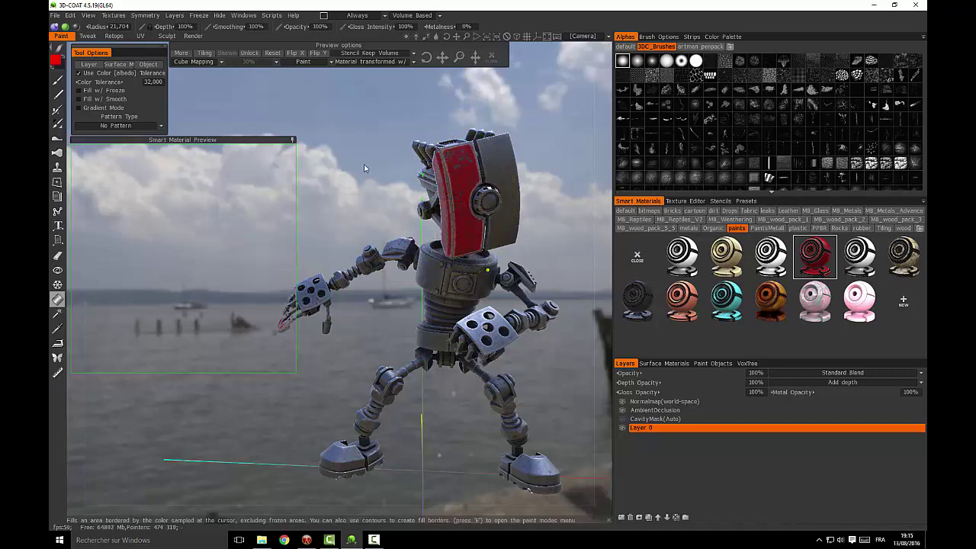
{"action": "left_click_drag", "start_coordinate": [560, 163], "coordinate": [504, 174]}
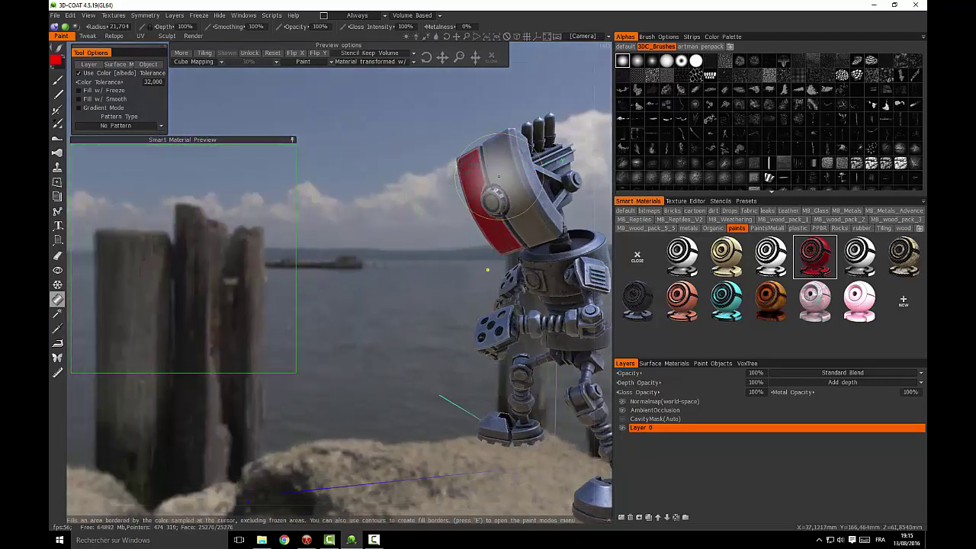
{"action": "left_click", "coordinate": [522, 195]}
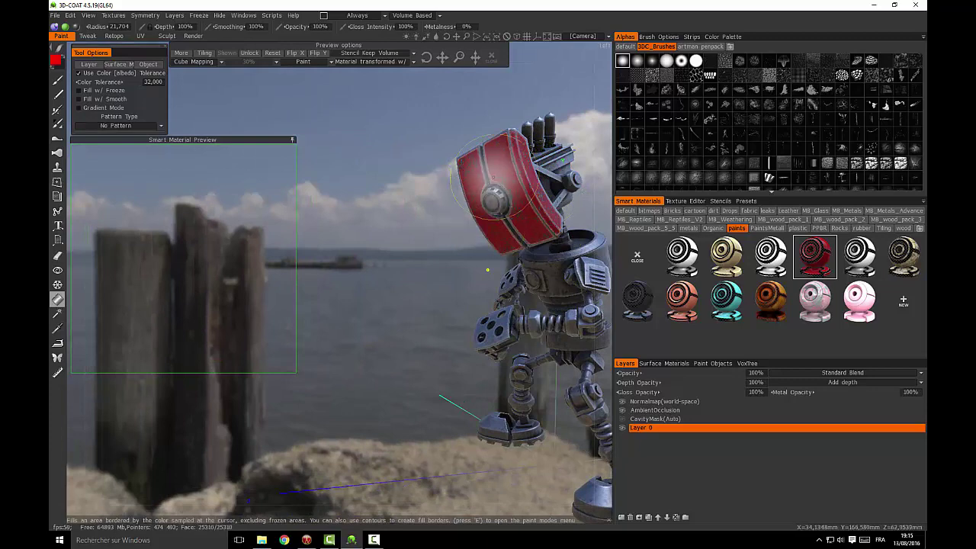
{"action": "mouse_move", "coordinate": [379, 213]}
{"action": "left_mouse_down"}
{"action": "mouse_move", "coordinate": [524, 218]}
{"action": "mouse_move", "coordinate": [538, 183]}
{"action": "left_mouse_up"}
{"action": "left_click", "coordinate": [543, 174]}
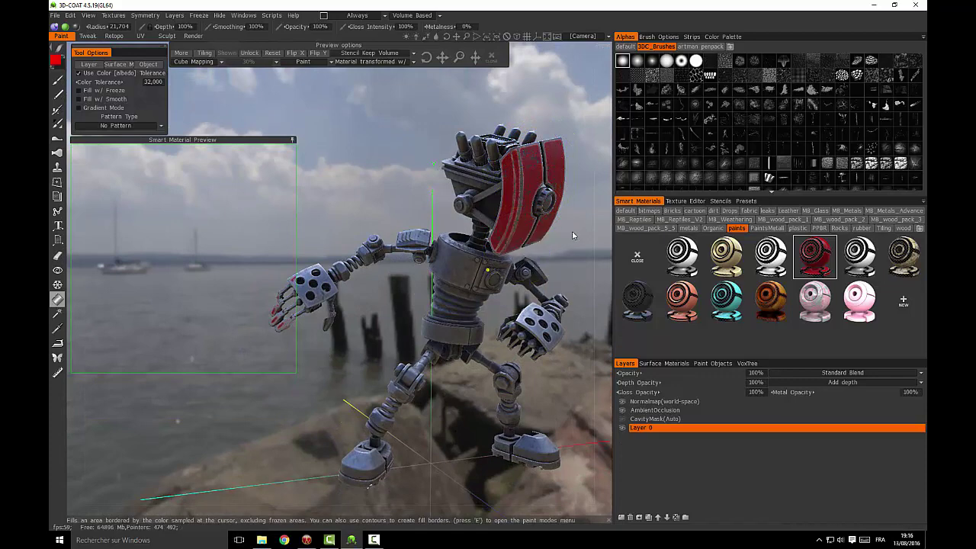
- Fill the torso cylinder and the waist section with red paint_2
{"action": "mouse_move", "coordinate": [565, 235]}
{"action": "left_mouse_down"}
{"action": "mouse_move", "coordinate": [343, 225]}
{"action": "mouse_move", "coordinate": [556, 229]}
{"action": "left_mouse_up"}
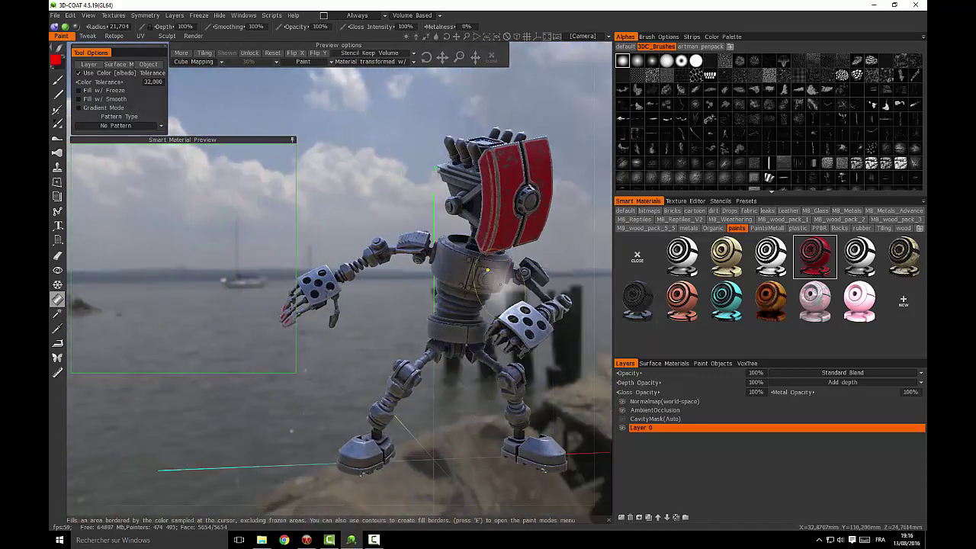
{"action": "left_click", "coordinate": [487, 271]}
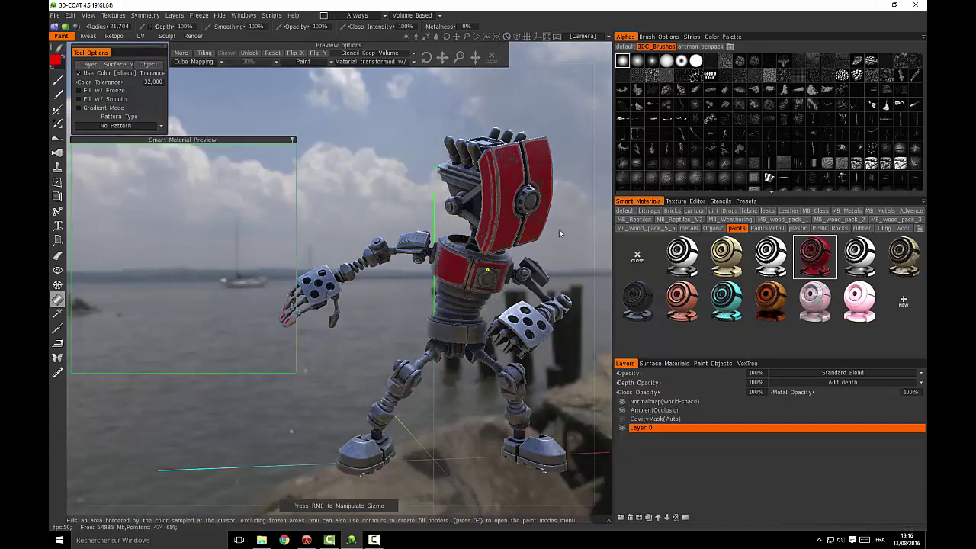
{"action": "left_click_drag", "start_coordinate": [559, 229], "coordinate": [313, 245]}
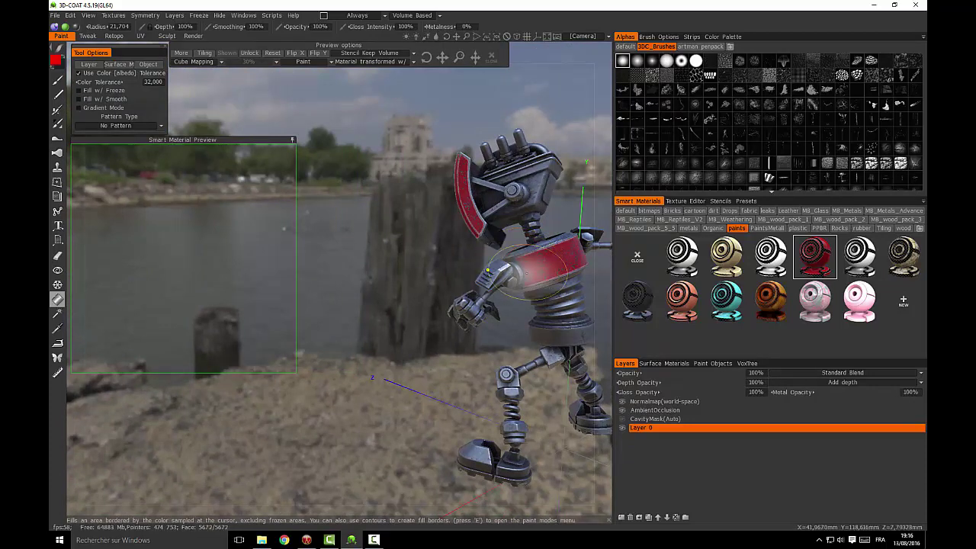
{"action": "left_click_drag", "start_coordinate": [413, 229], "coordinate": [280, 234]}
{"action": "left_click_drag", "start_coordinate": [536, 205], "coordinate": [421, 232]}
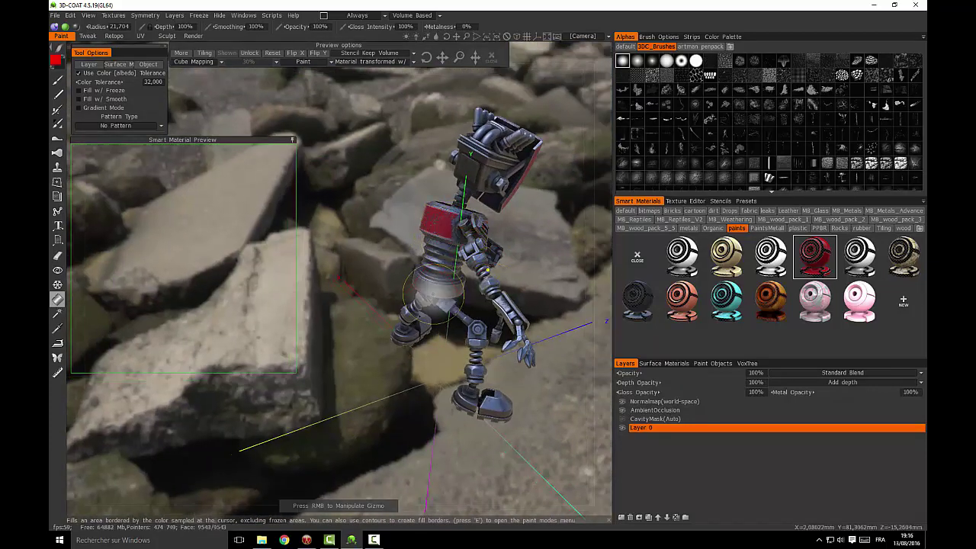
{"action": "left_click", "coordinate": [433, 293]}
{"action": "left_click_drag", "start_coordinate": [352, 238], "coordinate": [311, 239]}
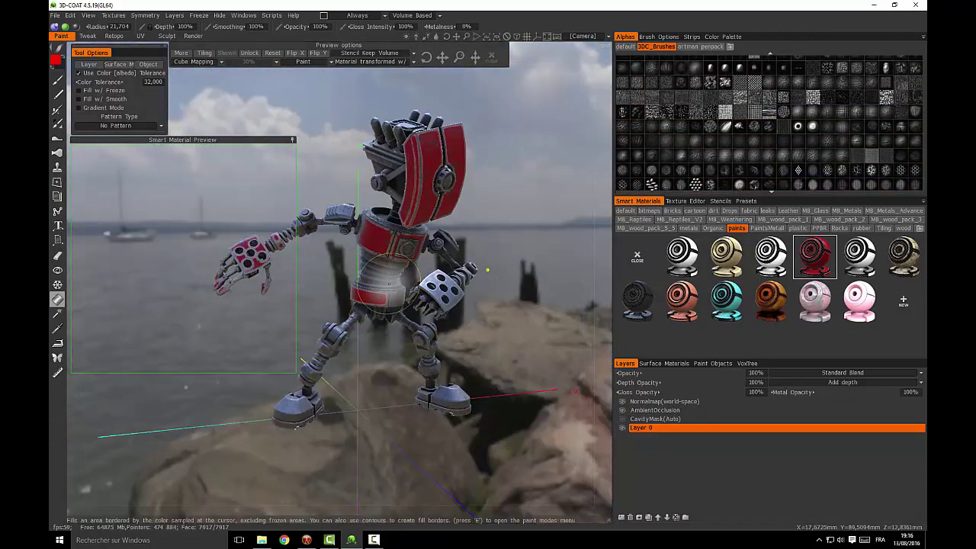
- Fill the right-hand dice and both feet with red paint_2, then orbit to check them
{"action": "mouse_move", "coordinate": [529, 299]}
{"action": "left_mouse_down"}
{"action": "mouse_move", "coordinate": [408, 287]}
{"action": "mouse_move", "coordinate": [450, 290]}
{"action": "left_mouse_up"}
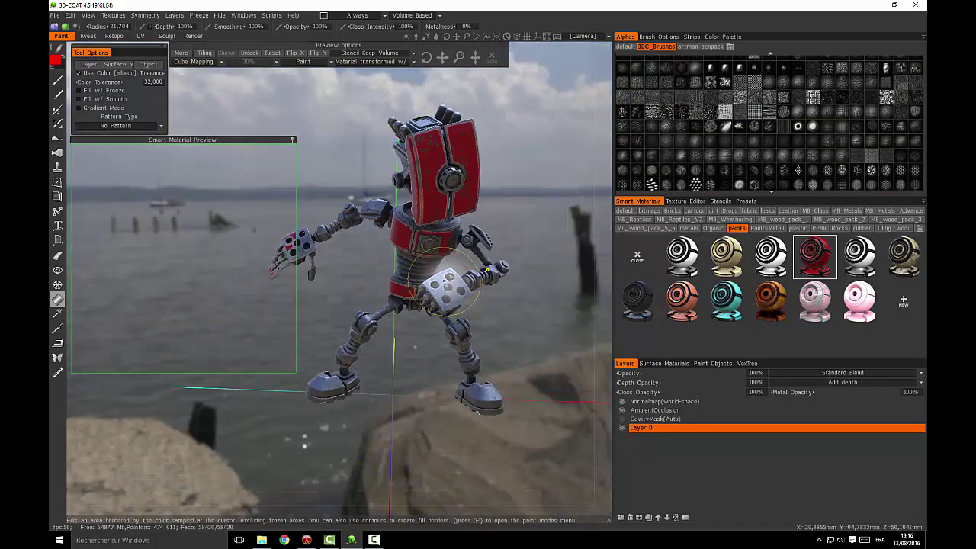
{"action": "left_click", "coordinate": [449, 288]}
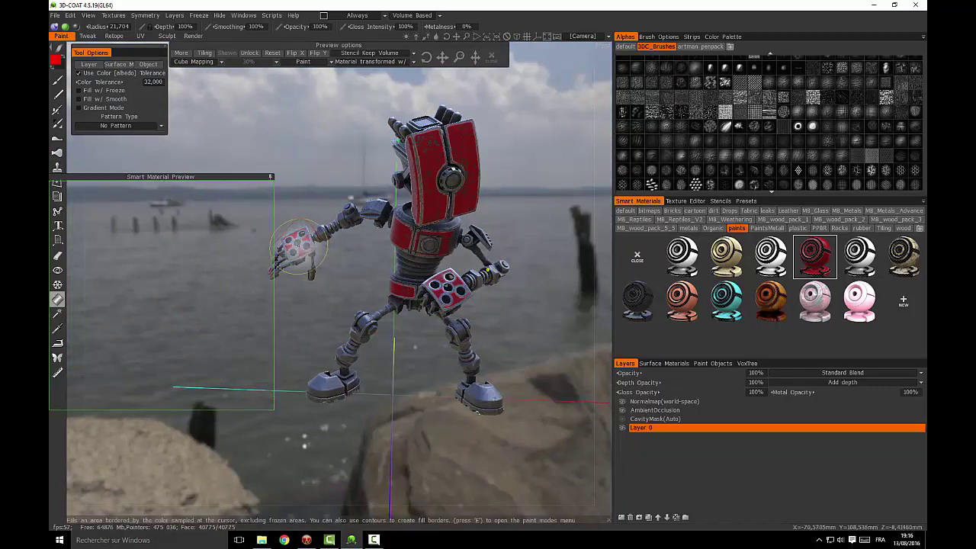
{"action": "left_click", "coordinate": [326, 386]}
{"action": "left_click", "coordinate": [469, 400]}
{"action": "mouse_move", "coordinate": [553, 329]}
{"action": "left_mouse_down"}
{"action": "mouse_move", "coordinate": [509, 341]}
{"action": "mouse_move", "coordinate": [502, 330]}
{"action": "left_mouse_up"}
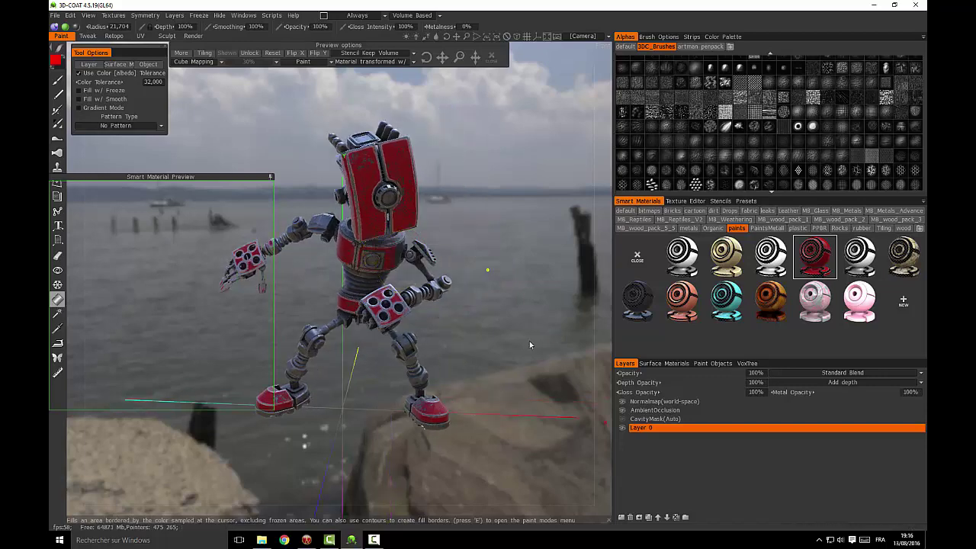
{"action": "left_click_drag", "start_coordinate": [531, 347], "coordinate": [449, 338]}
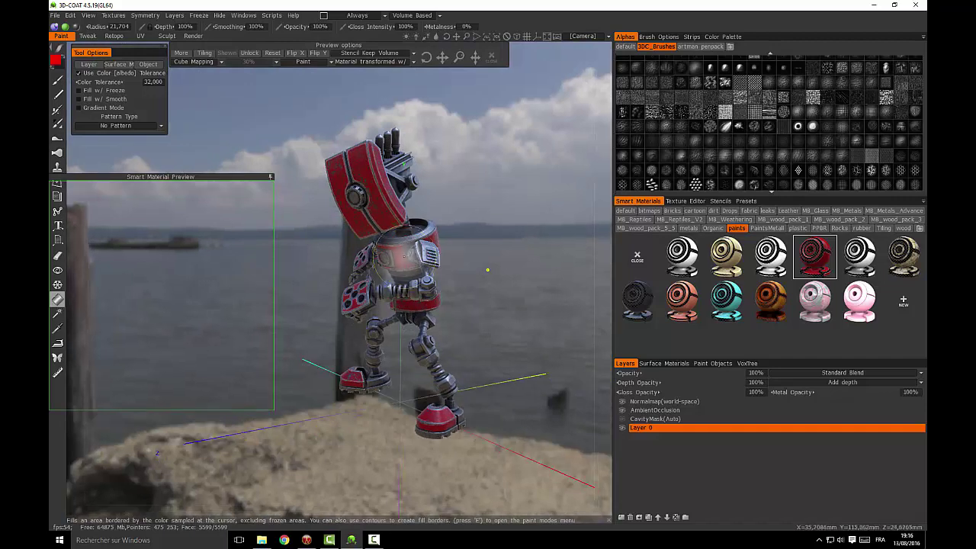
{"action": "mouse_move", "coordinate": [541, 357]}
{"action": "left_mouse_down"}
{"action": "mouse_move", "coordinate": [427, 381]}
{"action": "mouse_move", "coordinate": [389, 404]}
{"action": "left_mouse_up"}
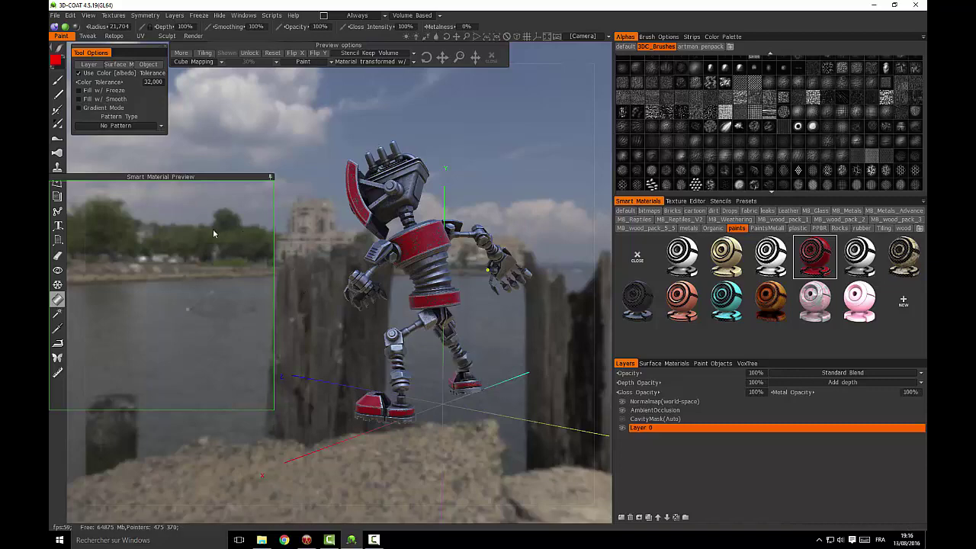
{"action": "mouse_move", "coordinate": [230, 232]}
{"action": "left_mouse_down"}
{"action": "mouse_move", "coordinate": [292, 245]}
{"action": "mouse_move", "coordinate": [432, 223]}
{"action": "mouse_move", "coordinate": [385, 202]}
{"action": "mouse_move", "coordinate": [349, 206]}
{"action": "left_mouse_up"}
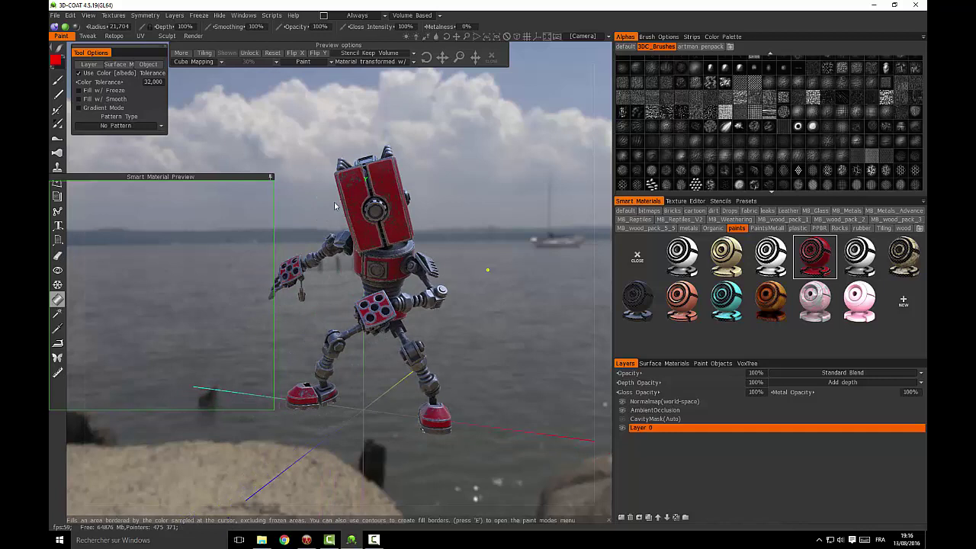
- Export Objects & Textures over the existing robot.obj, confirming the overwrite with Oui
{"action": "left_click", "coordinate": [53, 15]}
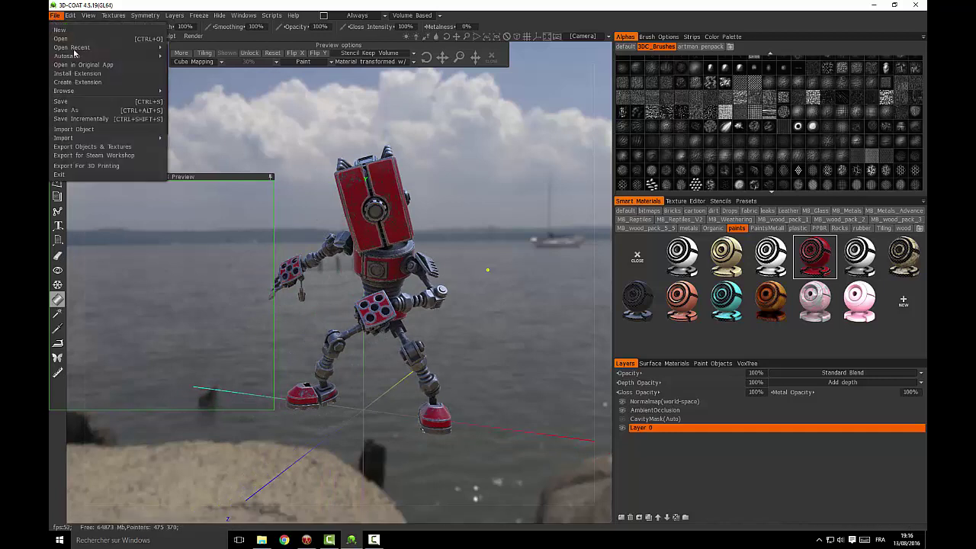
{"action": "left_click", "coordinate": [88, 147]}
{"action": "double_click", "coordinate": [449, 122]}
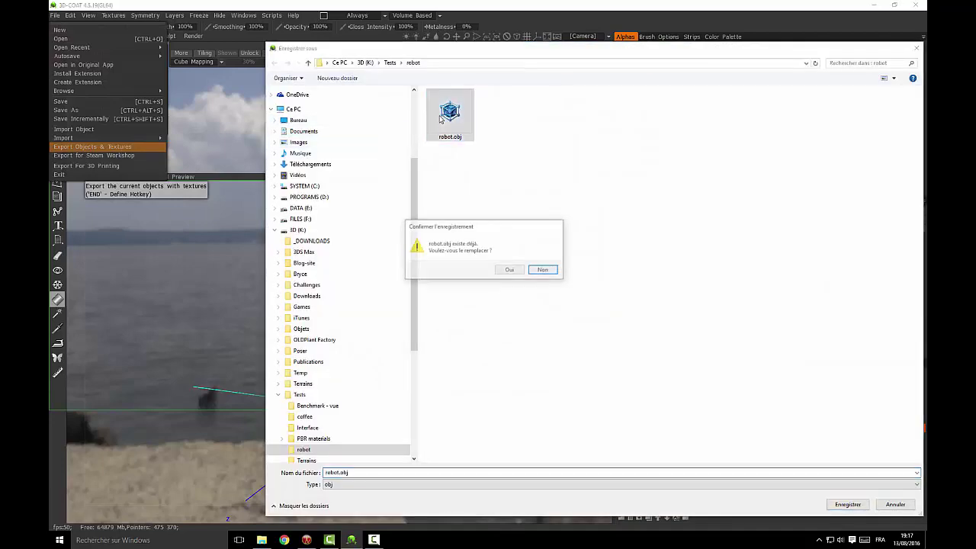
{"action": "left_click", "coordinate": [510, 269]}
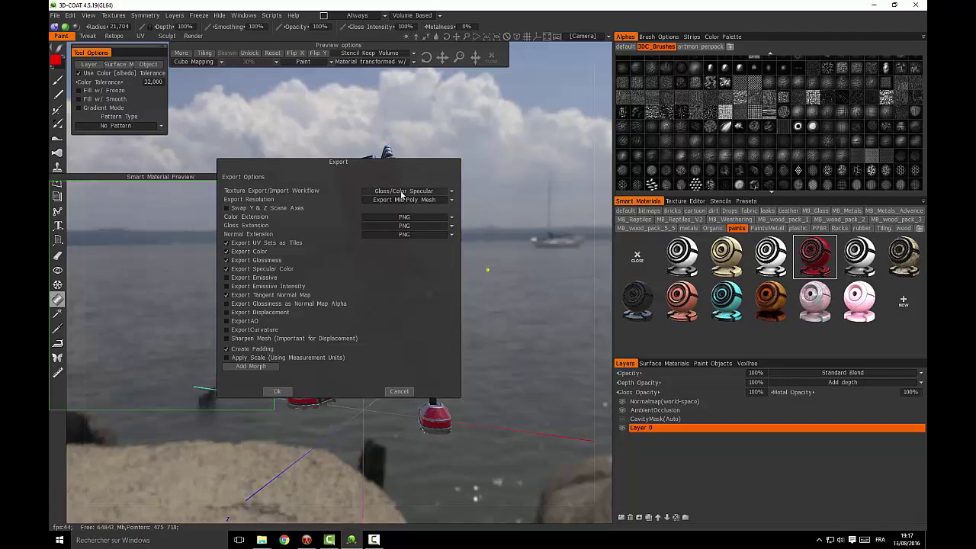
- Confirm the export with the Gloss/Color Specular workflow, then switch to Poser Pro
{"action": "left_click", "coordinate": [452, 193]}
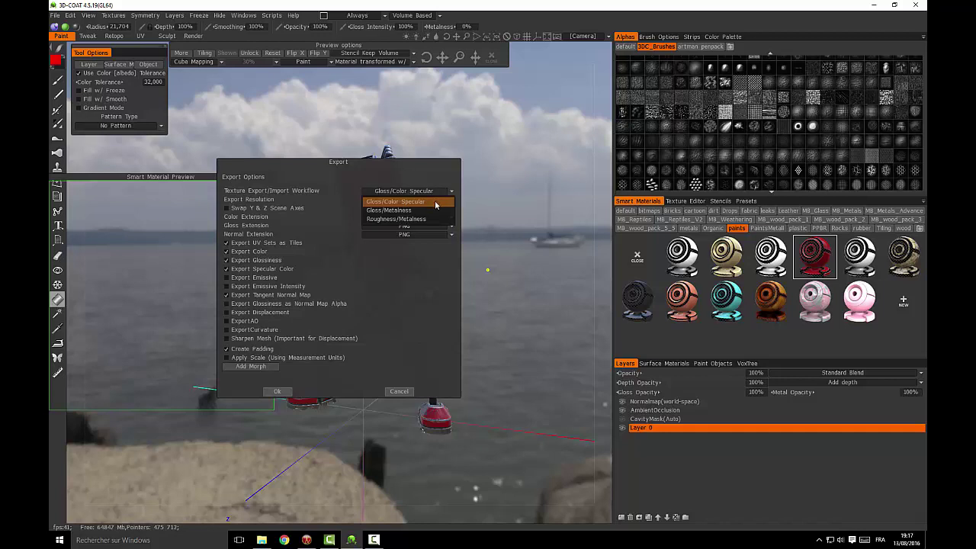
{"action": "left_click", "coordinate": [434, 201]}
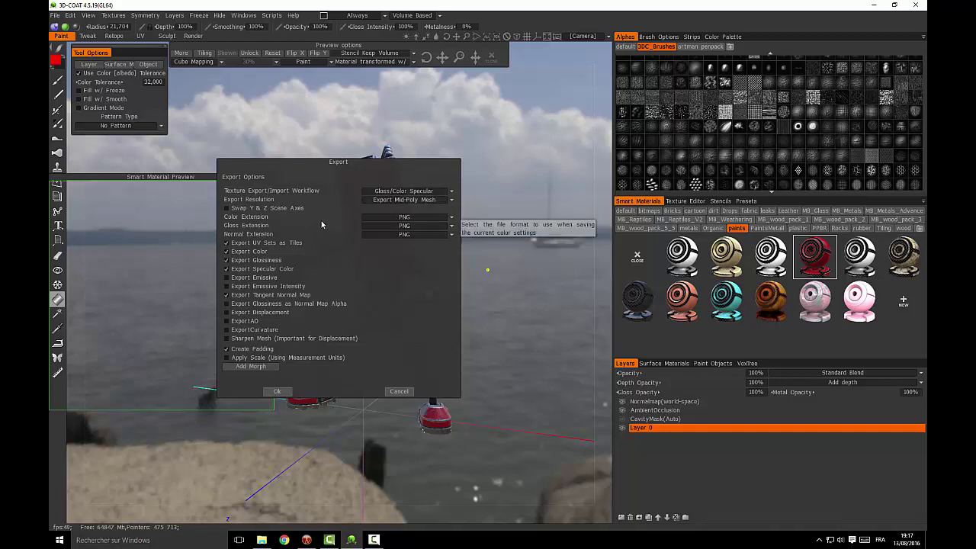
{"action": "left_click", "coordinate": [277, 391]}
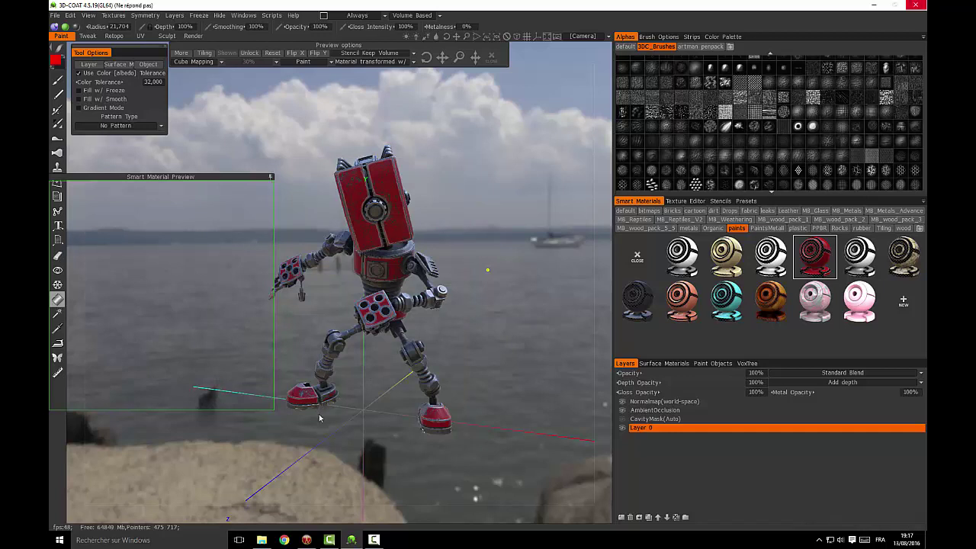
{"action": "left_click", "coordinate": [306, 540]}
- Delete the default Andy2 figure from the scene
{"action": "left_click", "coordinate": [375, 190]}
{"action": "key", "text": "Delete"}
{"action": "key", "text": "Return"}
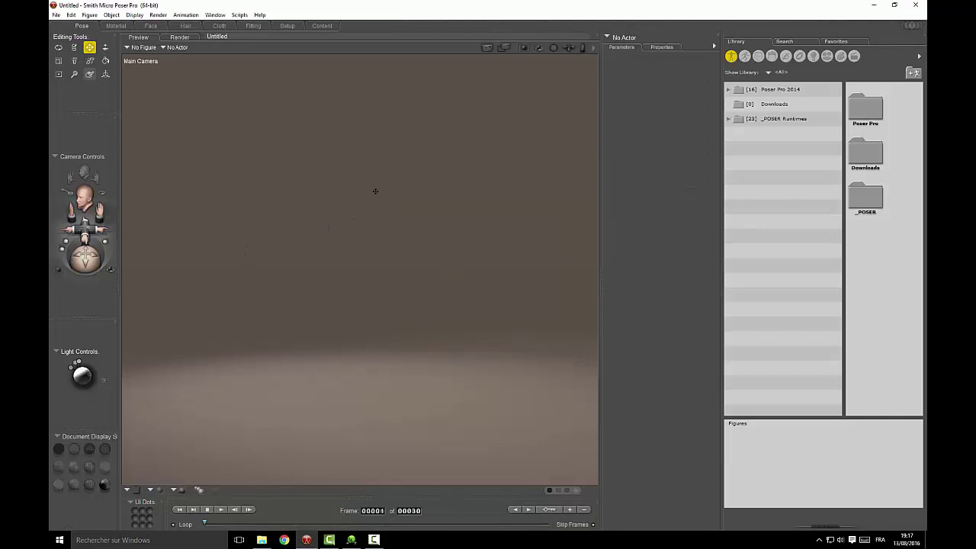
- Import robot.obj as a Wavefront OBJ with default options and orbit around it
{"action": "left_click", "coordinate": [56, 14]}
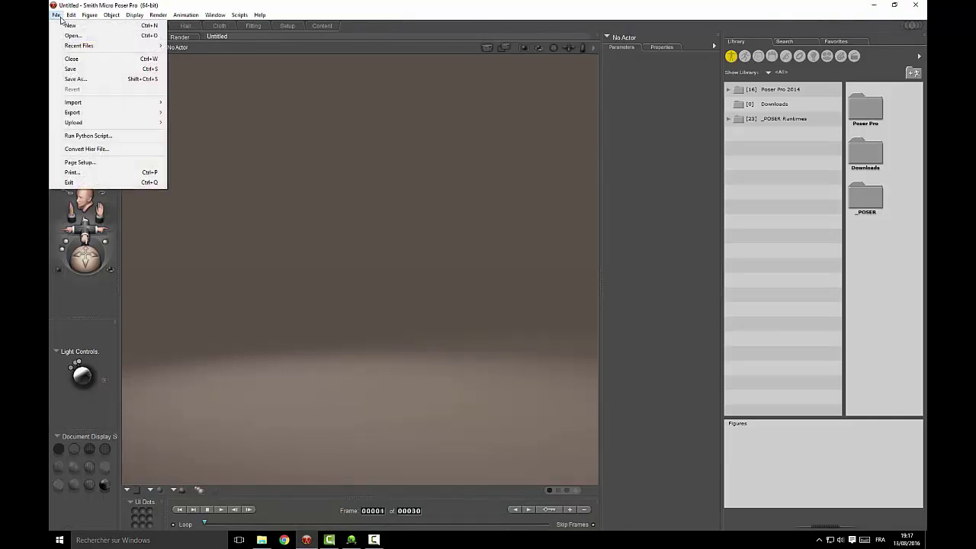
{"action": "mouse_move", "coordinate": [74, 104]}
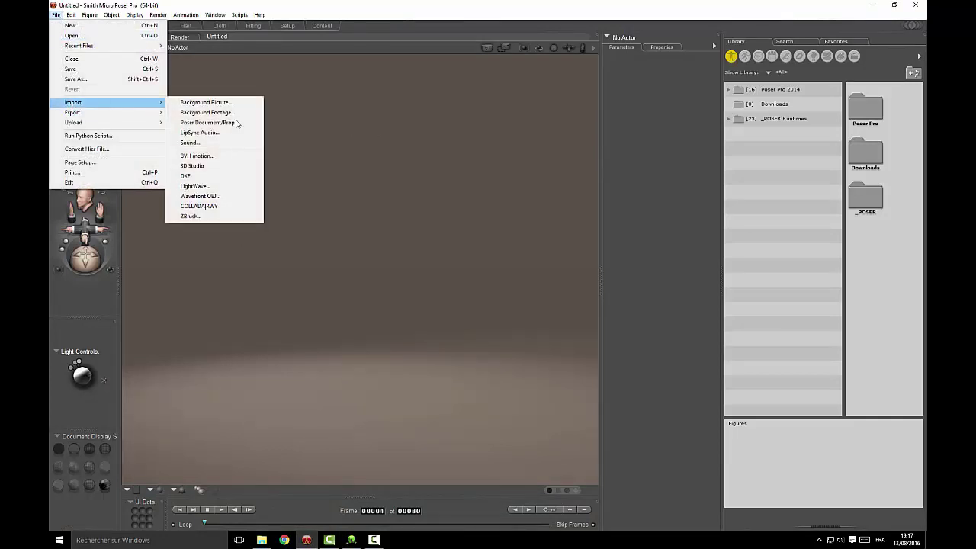
{"action": "left_click", "coordinate": [248, 196]}
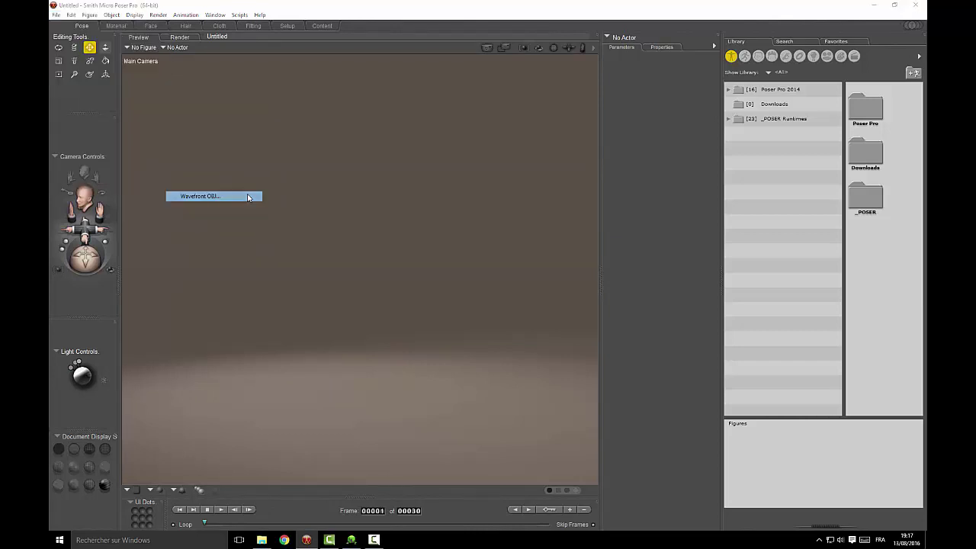
{"action": "left_click", "coordinate": [567, 375]}
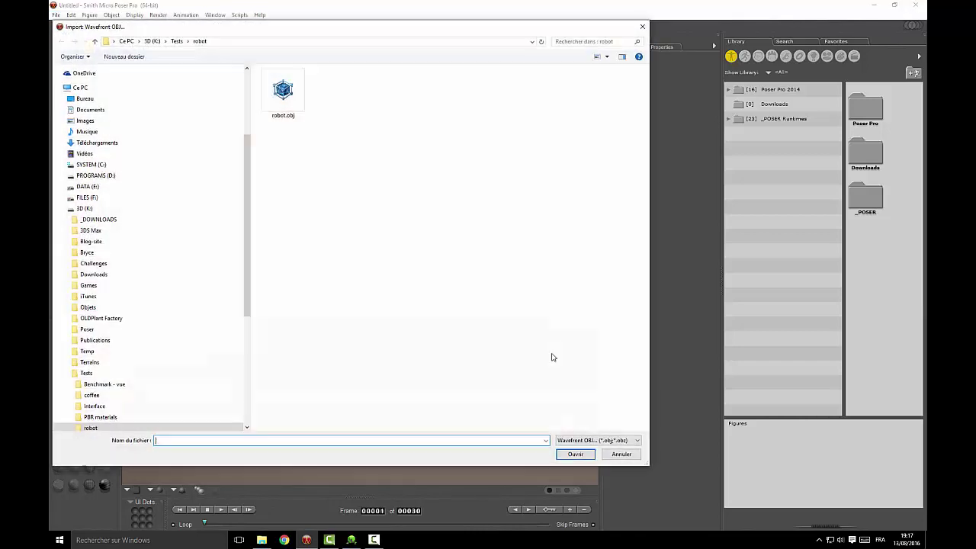
{"action": "left_click", "coordinate": [273, 91]}
{"action": "left_click", "coordinate": [575, 454]}
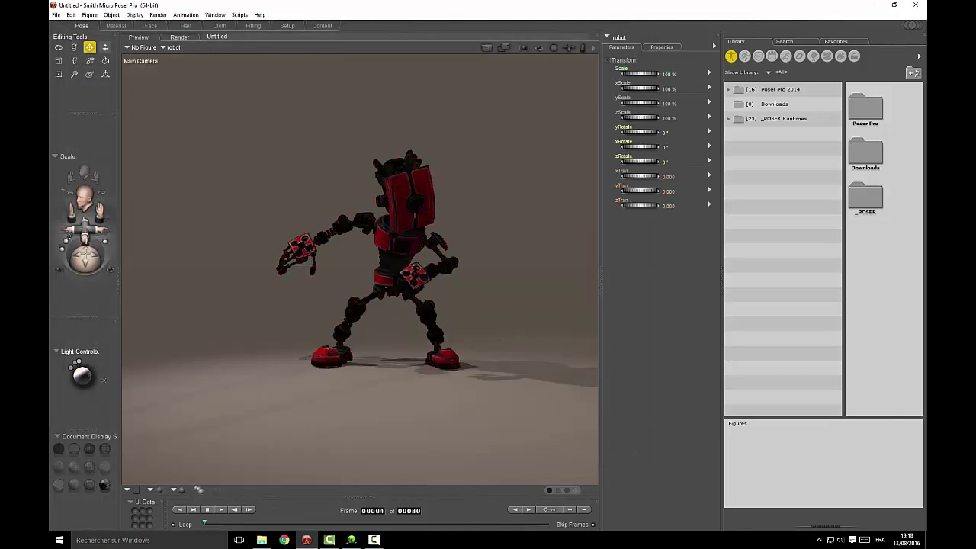
{"action": "mouse_move", "coordinate": [81, 252]}
{"action": "left_mouse_down"}
{"action": "mouse_move", "coordinate": [100, 254]}
{"action": "mouse_move", "coordinate": [87, 235]}
{"action": "left_mouse_up"}
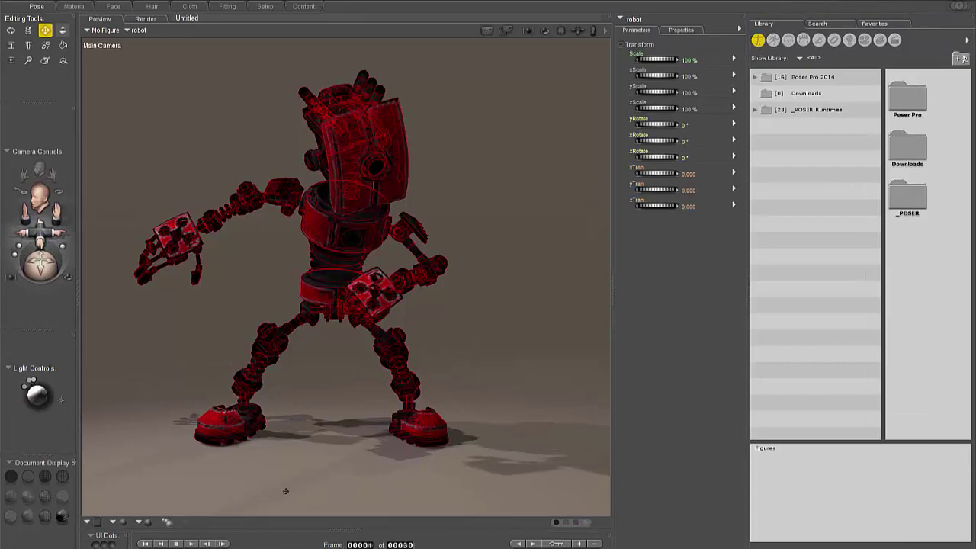
- View robot_lambert55G_color.png from the robot folder in Photos, then close it
{"action": "left_click", "coordinate": [236, 511]}
{"action": "double_click", "coordinate": [803, 125]}
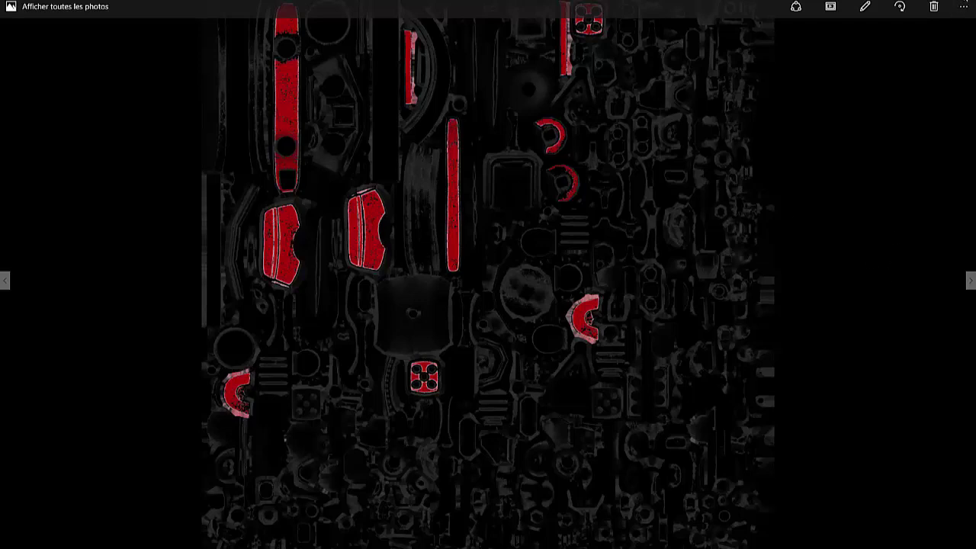
{"action": "key", "text": "alt+F4"}
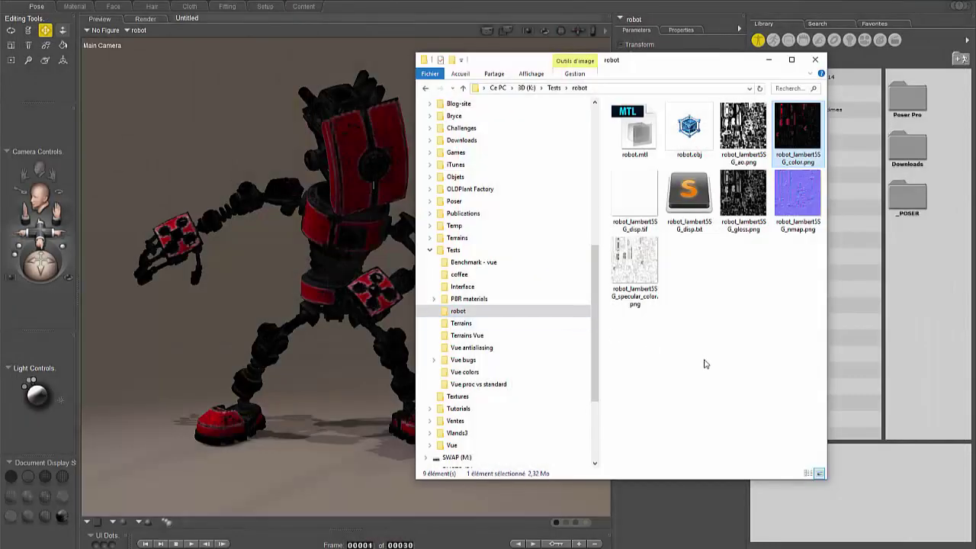
- Launch OctaneRender from the Render menu, dismiss the rendertarget notice and open its live viewport
{"action": "left_click", "coordinate": [962, 59]}
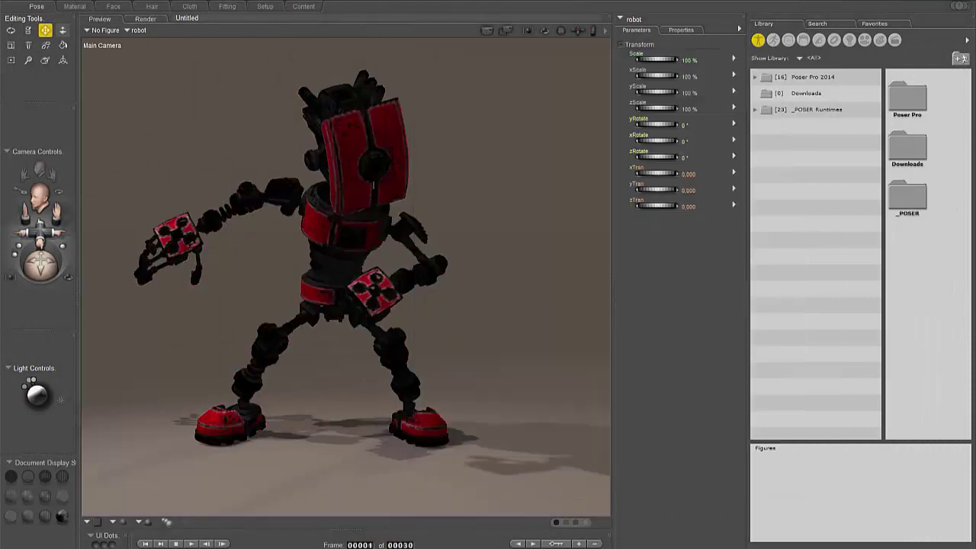
{"action": "left_click", "coordinate": [119, 4]}
{"action": "left_click", "coordinate": [88, 166]}
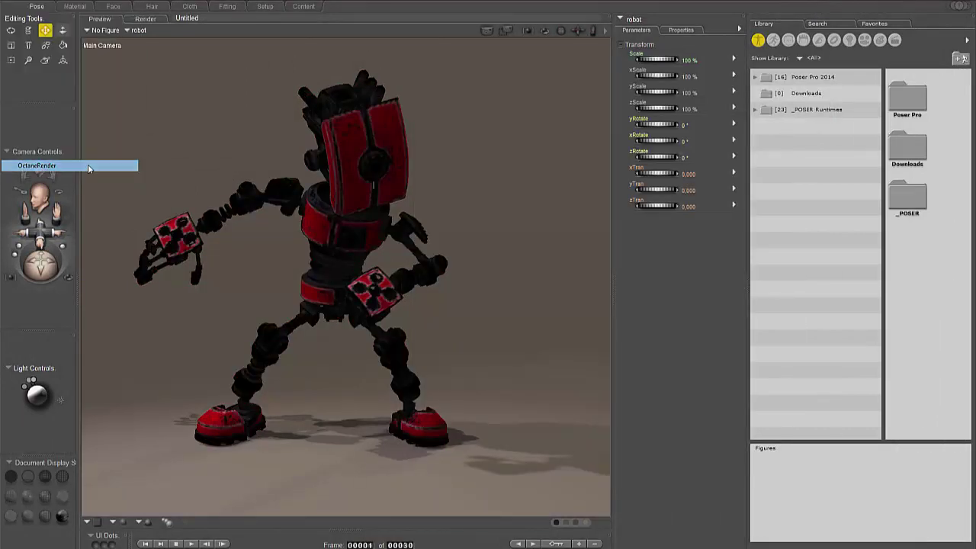
{"action": "left_click", "coordinate": [576, 313]}
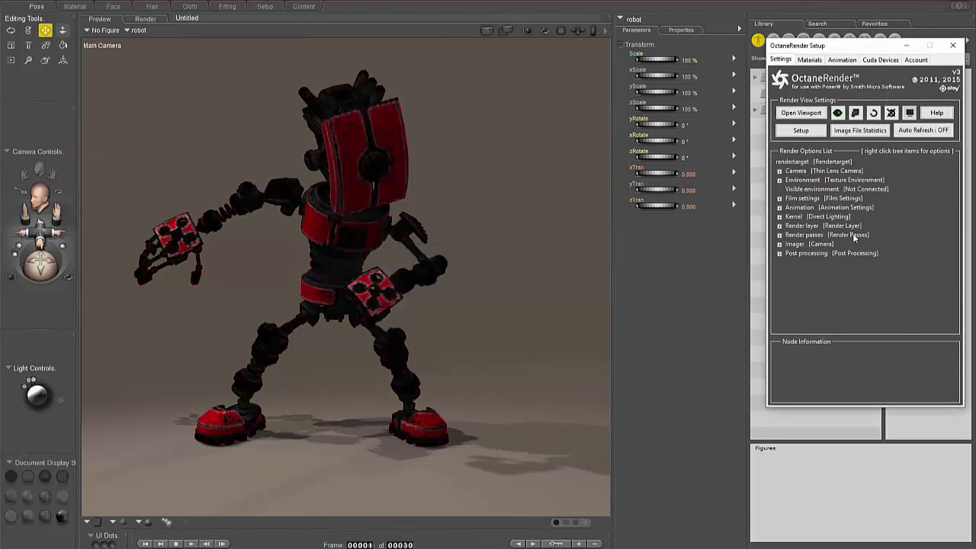
{"action": "left_click", "coordinate": [801, 113]}
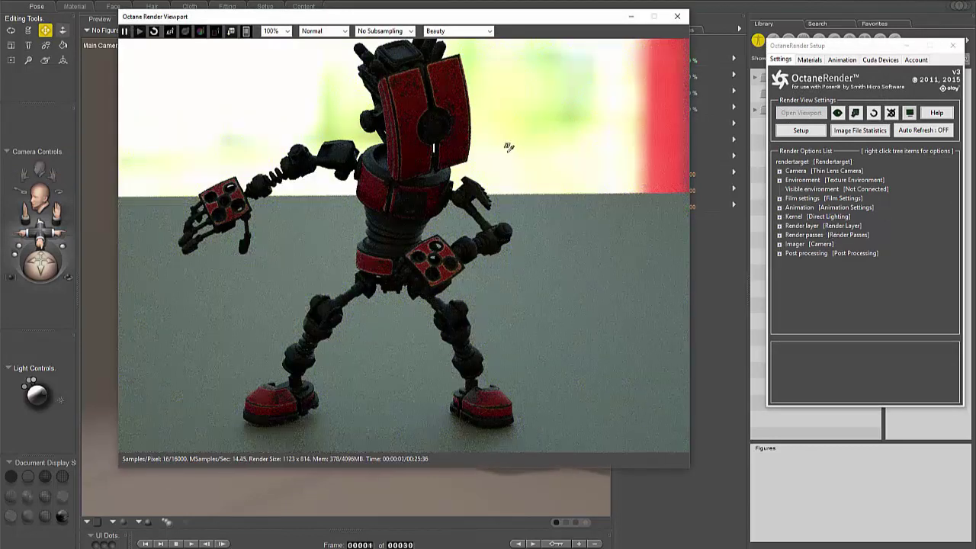
- Set the robot lambert5SG Specular to a Greyscale Image using robot_lambert5SG_specular_color.png
{"action": "left_click", "coordinate": [810, 59]}
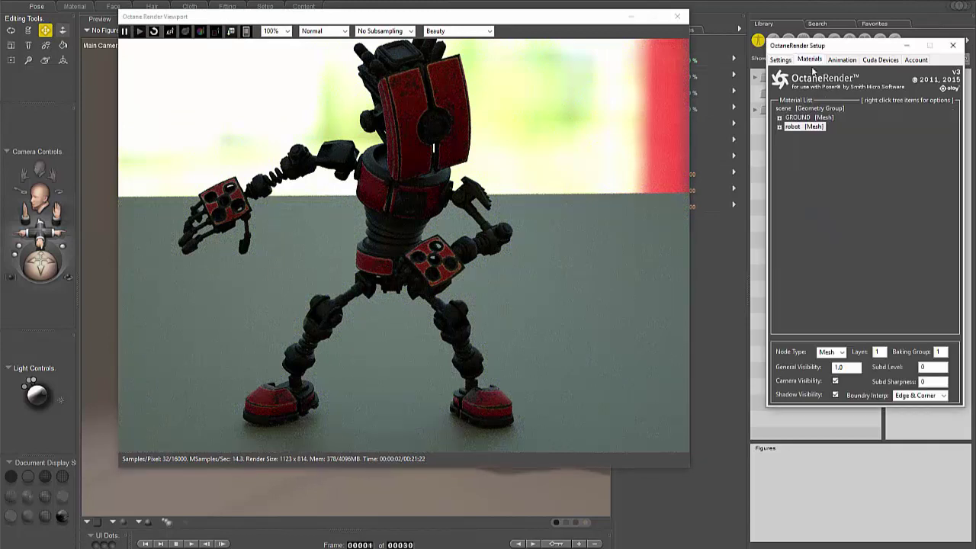
{"action": "left_click", "coordinate": [780, 126]}
{"action": "left_click", "coordinate": [789, 145]}
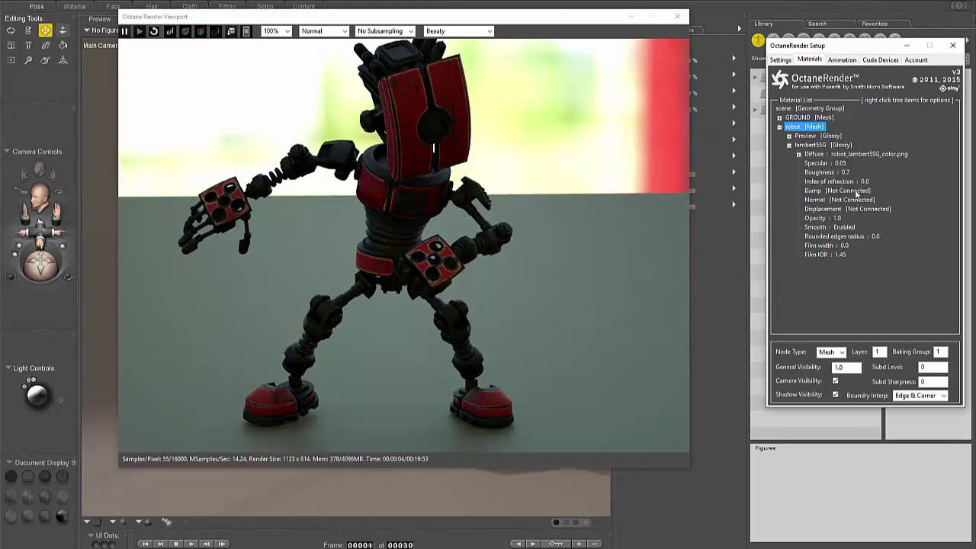
{"action": "left_click", "coordinate": [839, 164]}
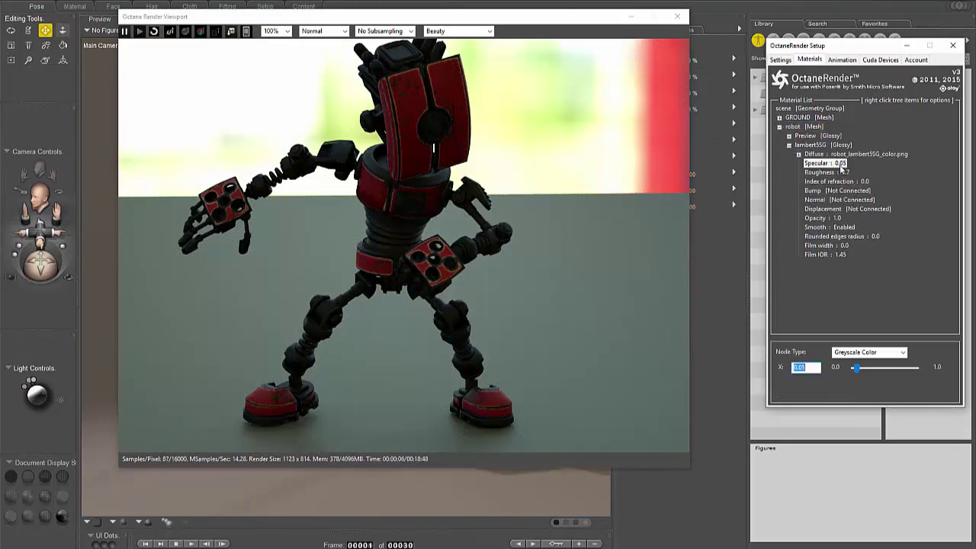
{"action": "left_click", "coordinate": [903, 354]}
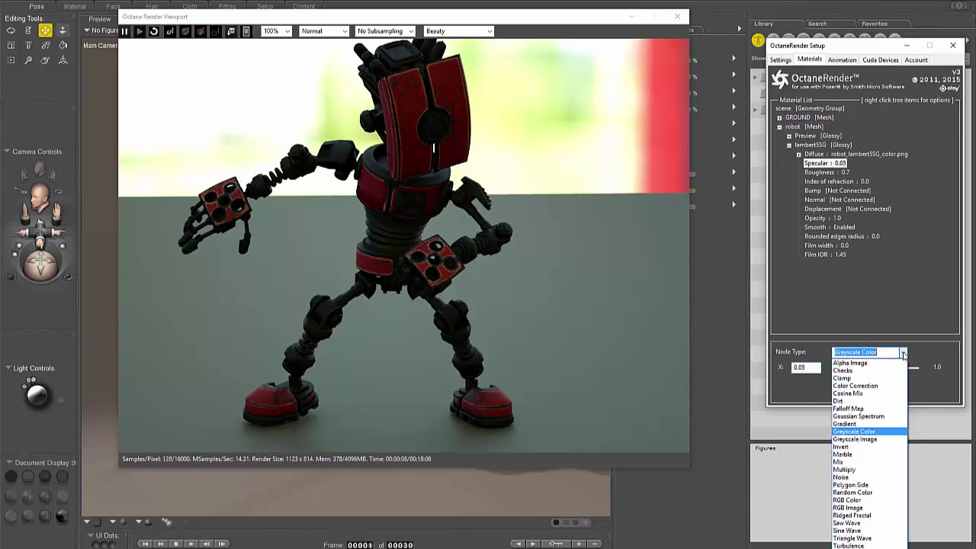
{"action": "left_click", "coordinate": [856, 440]}
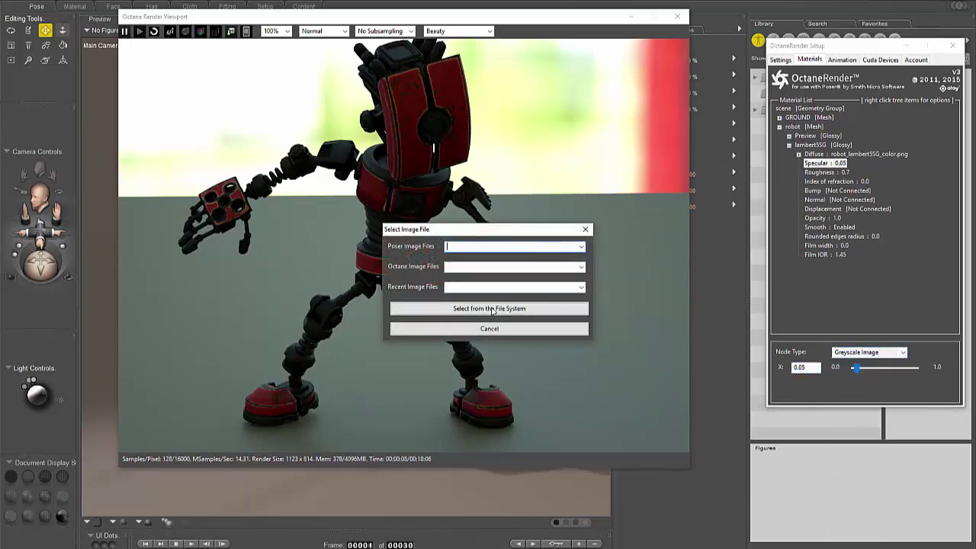
{"action": "left_click", "coordinate": [485, 308]}
{"action": "left_click", "coordinate": [271, 158]}
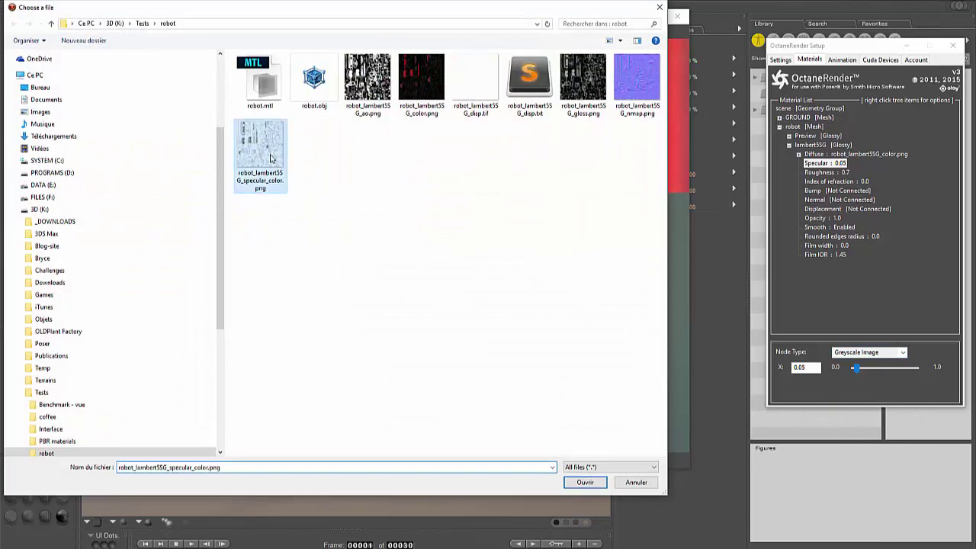
{"action": "left_click", "coordinate": [585, 483]}
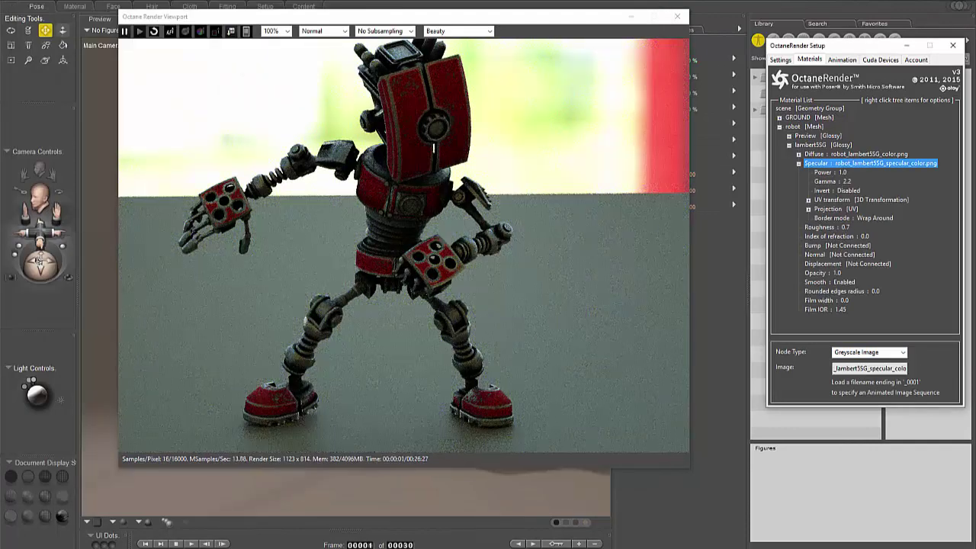
{"action": "left_click", "coordinate": [40, 264]}
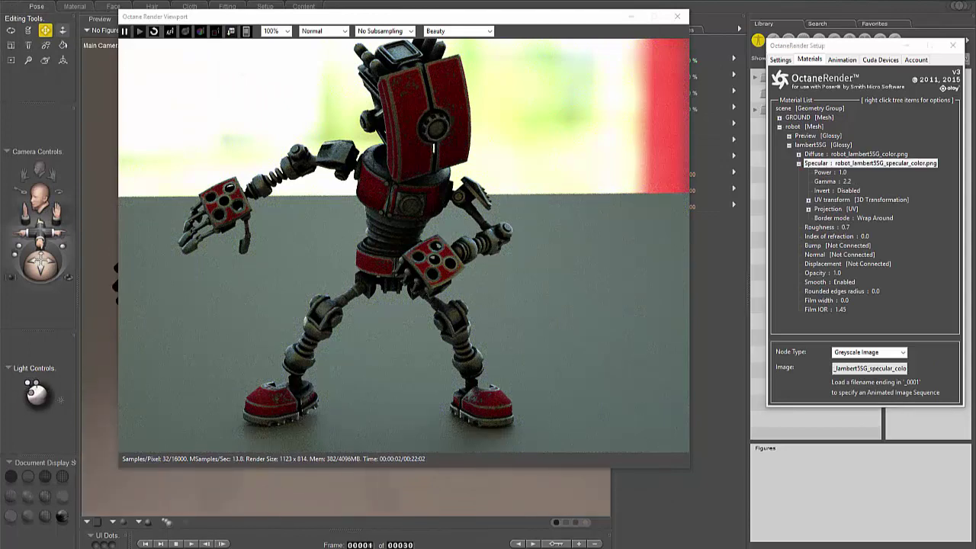
{"action": "left_click_drag", "start_coordinate": [40, 264], "coordinate": [61, 264]}
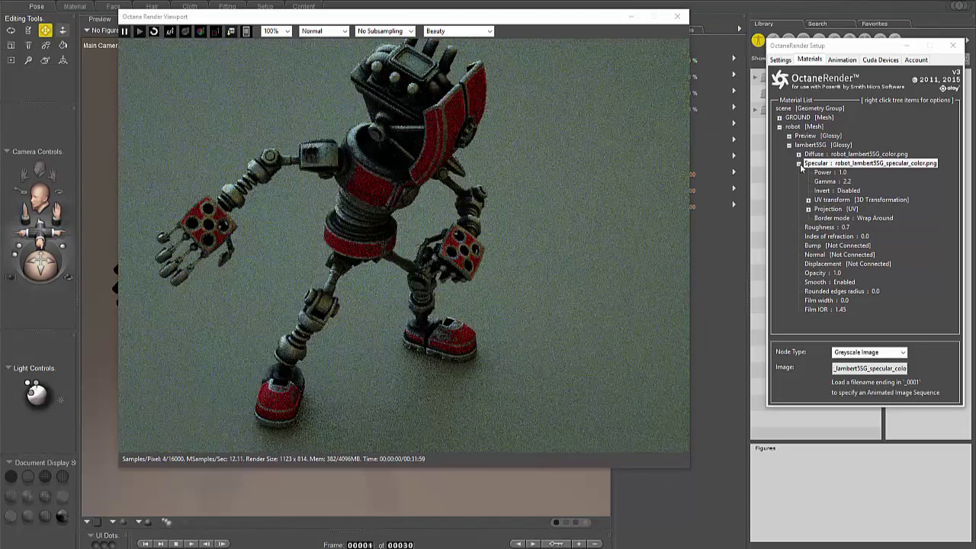
- Make Roughness a Greyscale Image loaded from robot_lambert5SG_gloss.png
{"action": "left_click", "coordinate": [824, 174]}
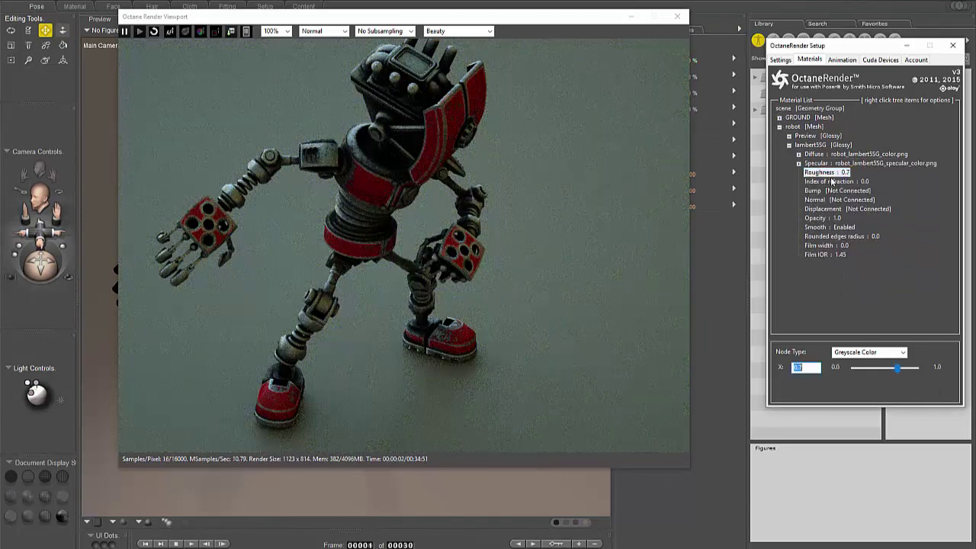
{"action": "left_click", "coordinate": [905, 354]}
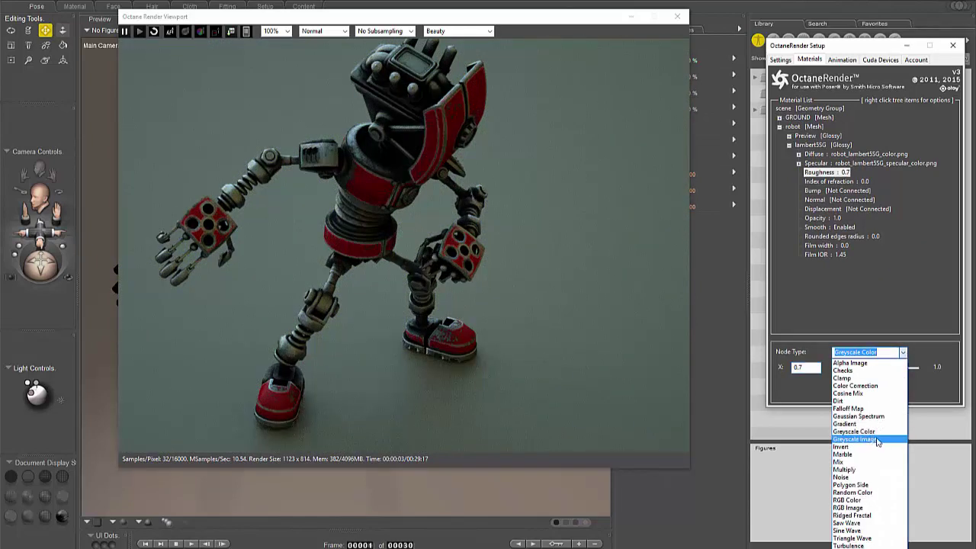
{"action": "left_click", "coordinate": [879, 440]}
{"action": "left_click", "coordinate": [492, 309]}
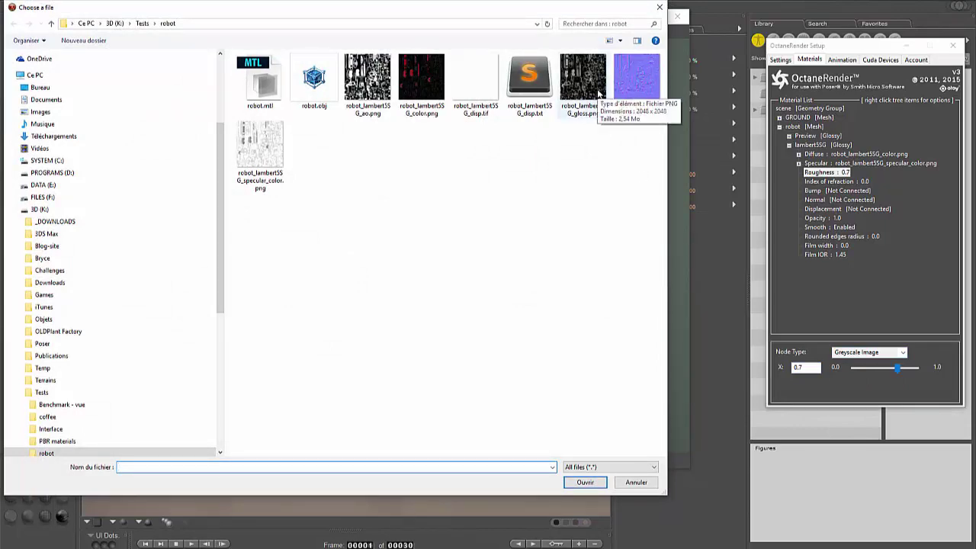
{"action": "left_click", "coordinate": [600, 93]}
{"action": "left_click", "coordinate": [598, 483]}
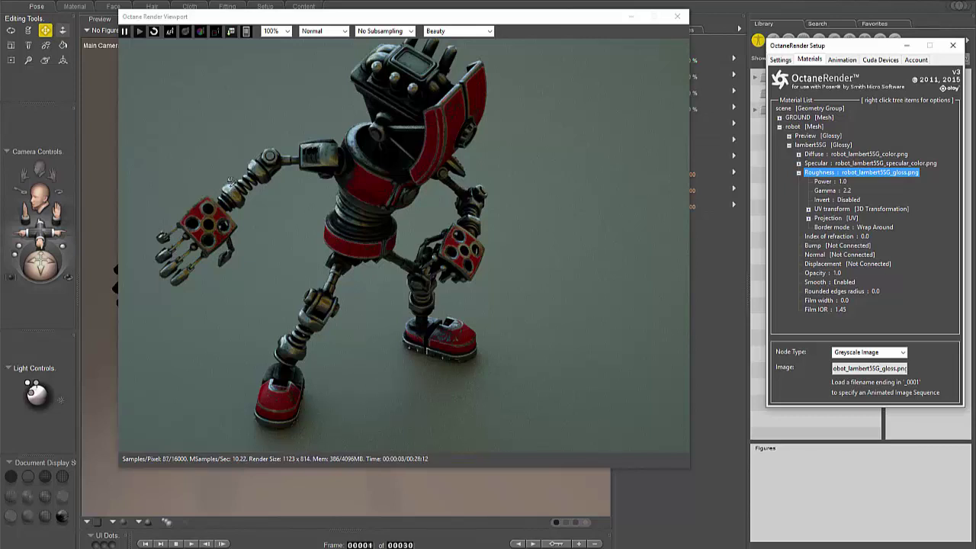
- Enable Invert on the gloss map so it acts as roughness
{"action": "left_click", "coordinate": [837, 199]}
{"action": "left_click", "coordinate": [835, 367]}
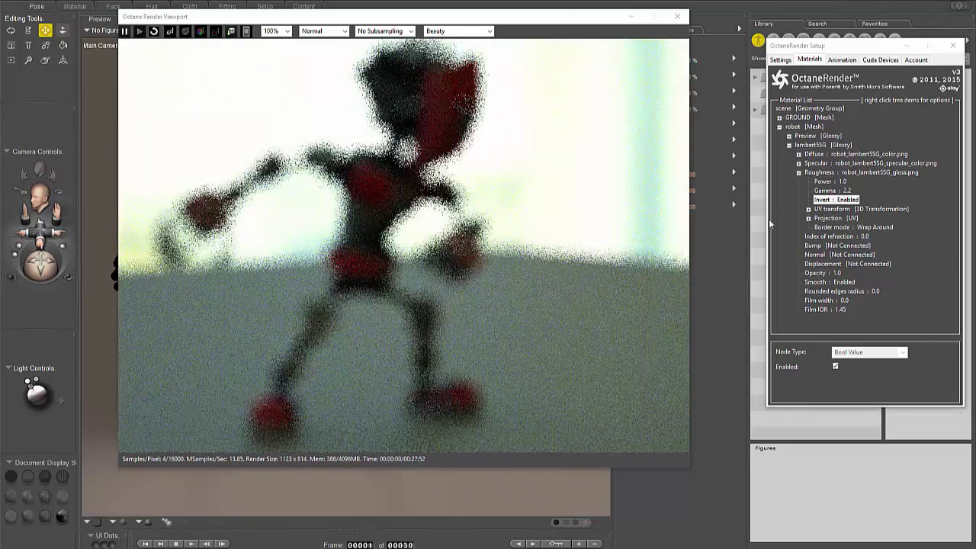
{"action": "left_click", "coordinate": [422, 106]}
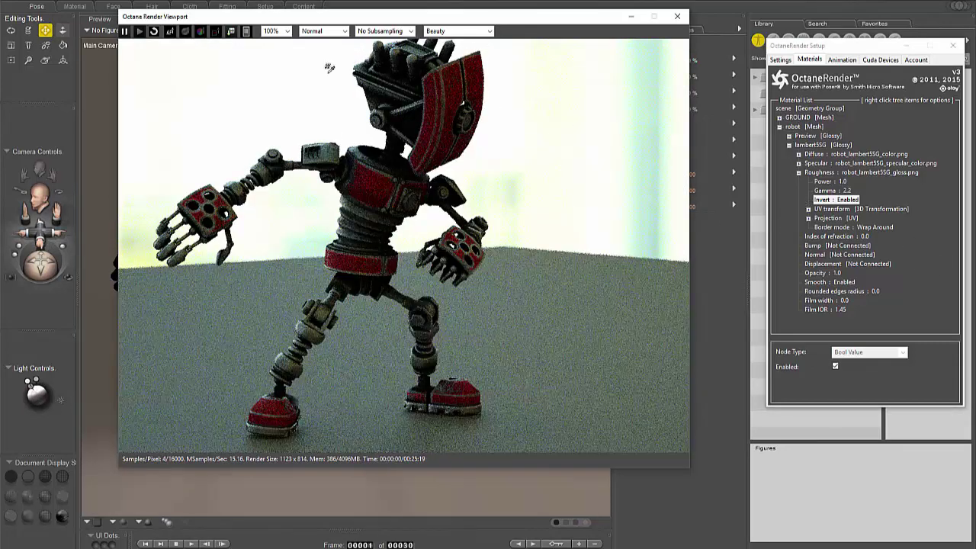
- Set the lambert5SG Normal channel to an RGB Image using robot_lambert5SG_nmap.png
{"action": "left_click", "coordinate": [800, 172]}
{"action": "left_click", "coordinate": [837, 209]}
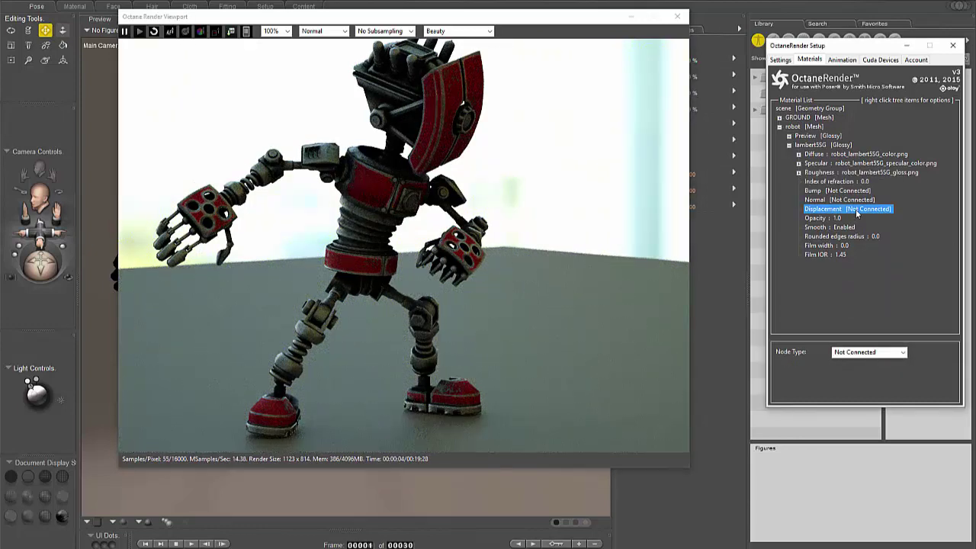
{"action": "left_click", "coordinate": [836, 200]}
{"action": "left_click", "coordinate": [903, 352]}
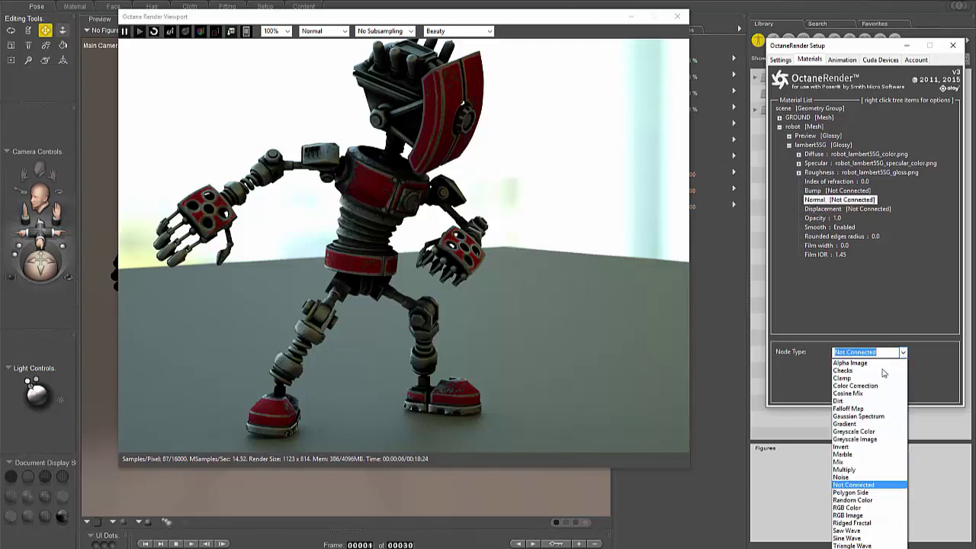
{"action": "left_click", "coordinate": [870, 516]}
{"action": "left_click", "coordinate": [551, 309]}
{"action": "left_click", "coordinate": [637, 84]}
{"action": "left_click", "coordinate": [585, 482]}
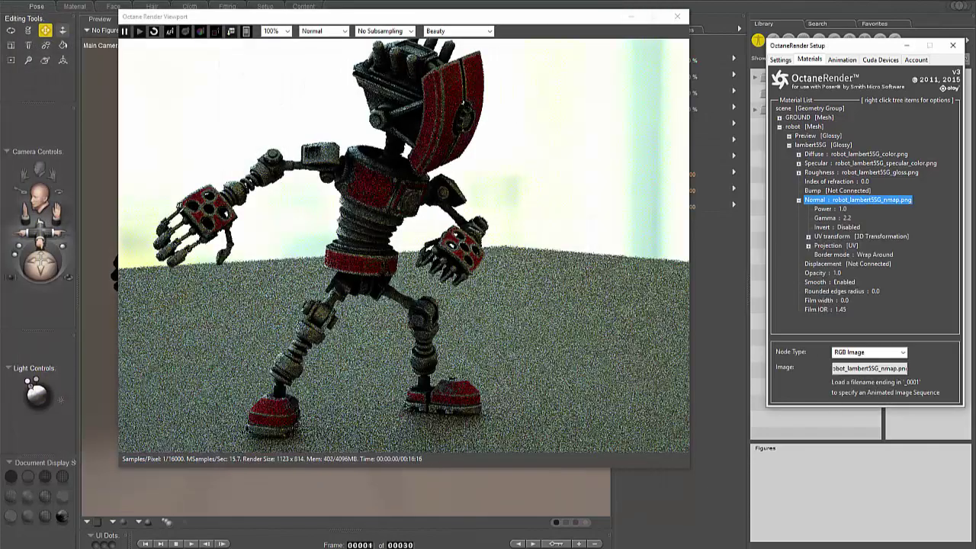
{"action": "left_click", "coordinate": [42, 265]}
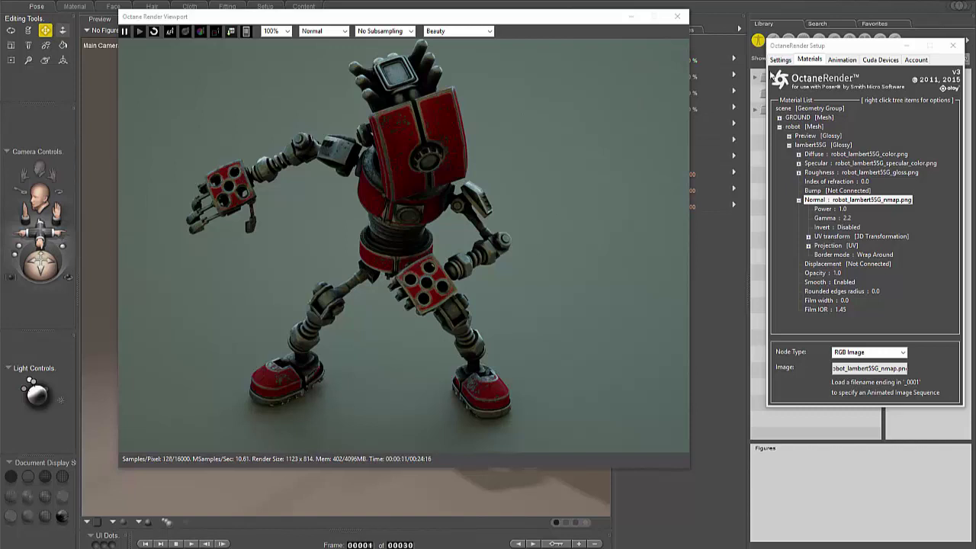
- Switch the Octane Environment from Texture Environment to Daylight at Power 1.0 and view the robot from higher
{"action": "left_click", "coordinate": [782, 59]}
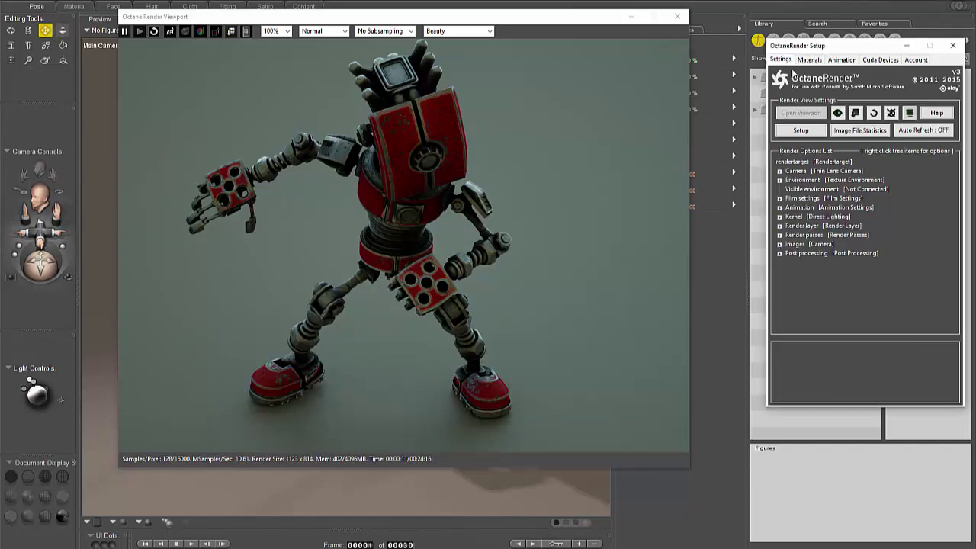
{"action": "left_click", "coordinate": [879, 181]}
{"action": "left_click", "coordinate": [903, 353]}
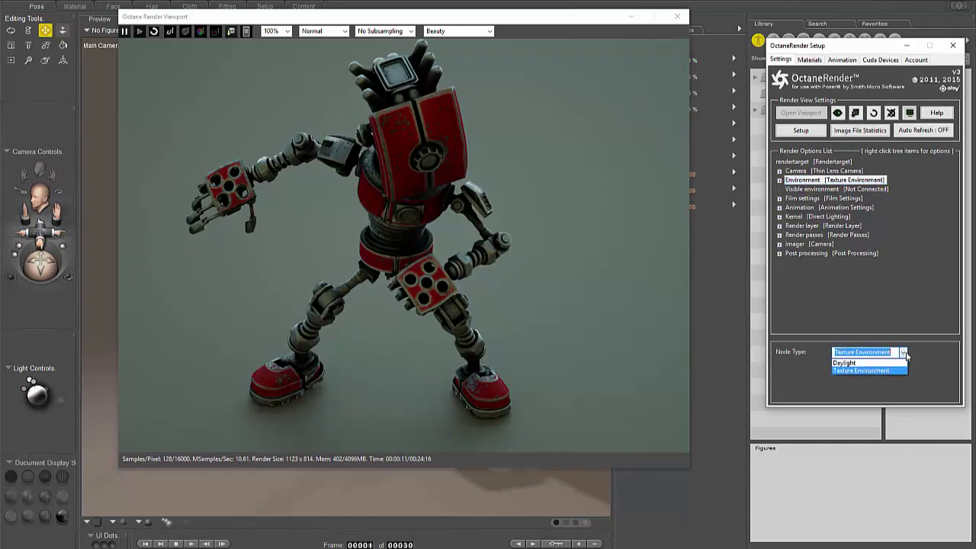
{"action": "left_click", "coordinate": [855, 365]}
{"action": "left_click", "coordinate": [812, 207]}
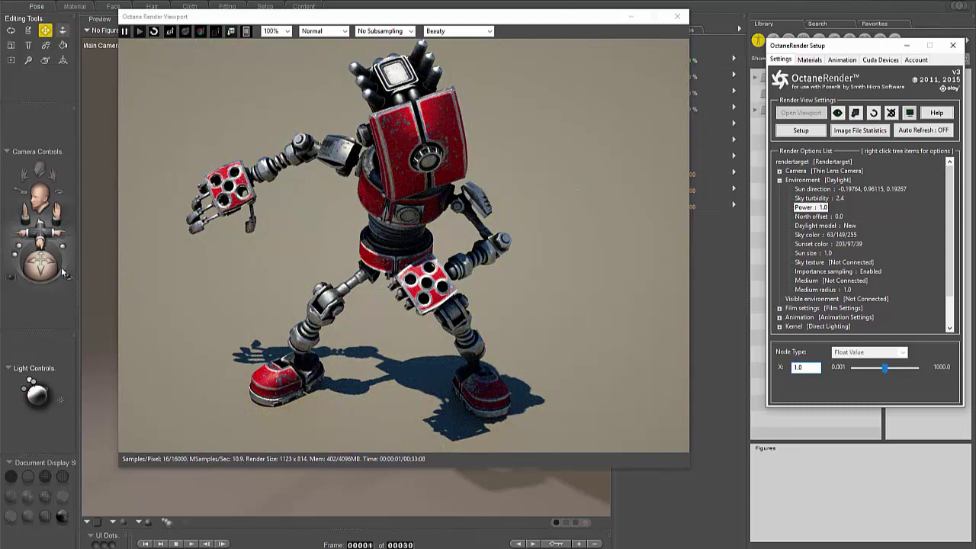
{"action": "left_click", "coordinate": [37, 394]}
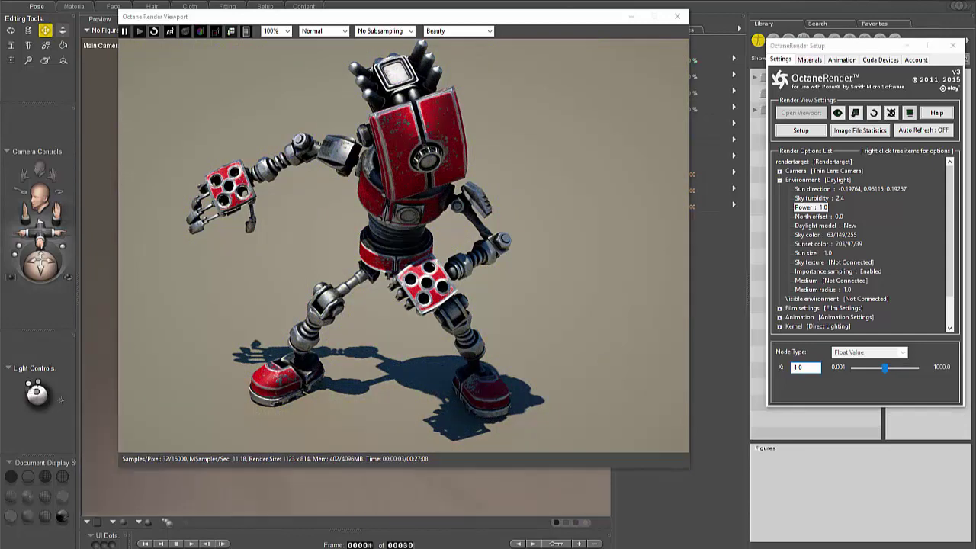
{"action": "left_click_drag", "start_coordinate": [40, 263], "coordinate": [79, 272]}
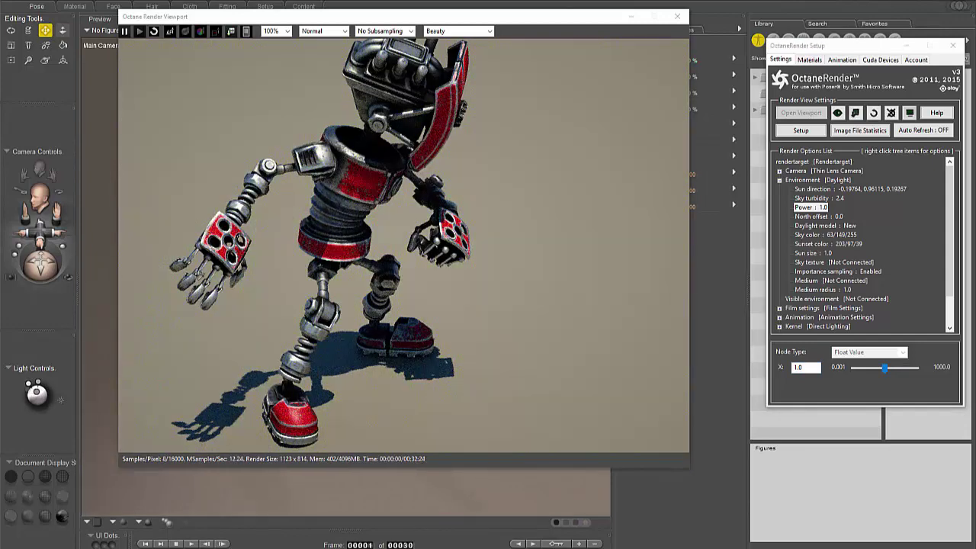